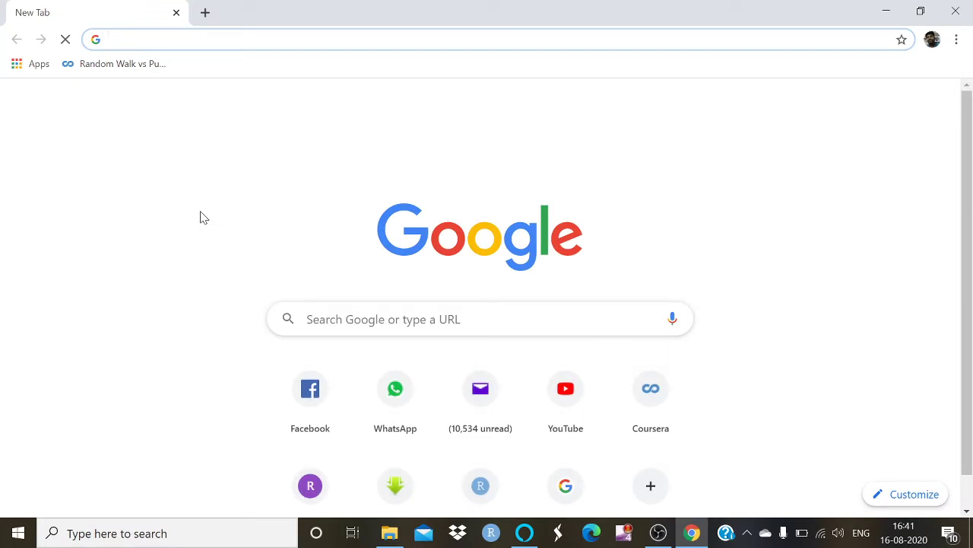
- Search the web for "yahoo fianance" and open the Yahoo Finance India site from the results
type("yahoo ")
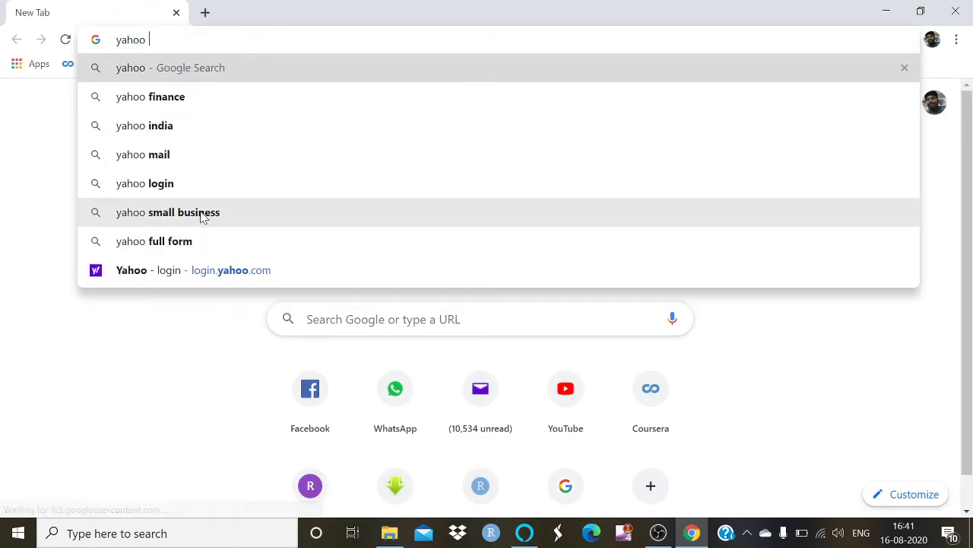
type("fianance")
key("Return")
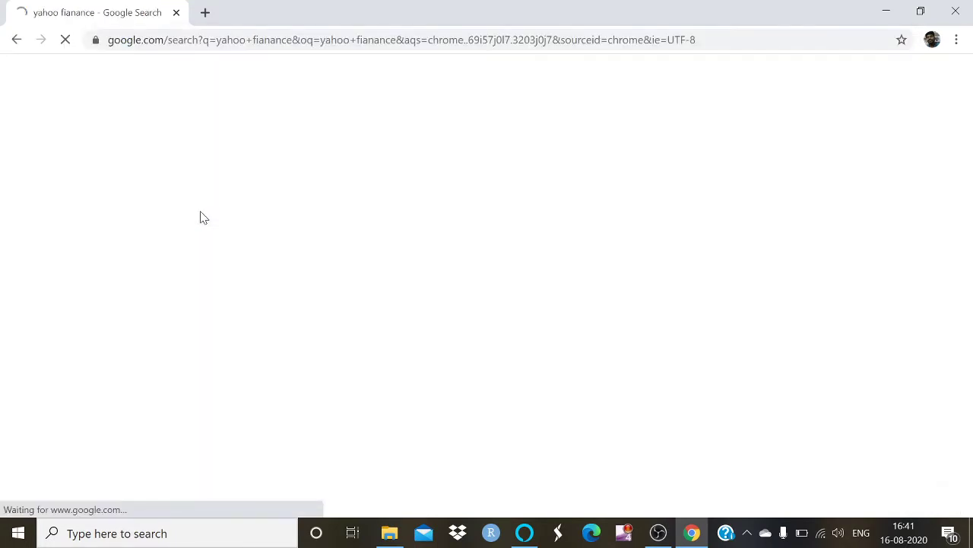
left_click(211, 272)
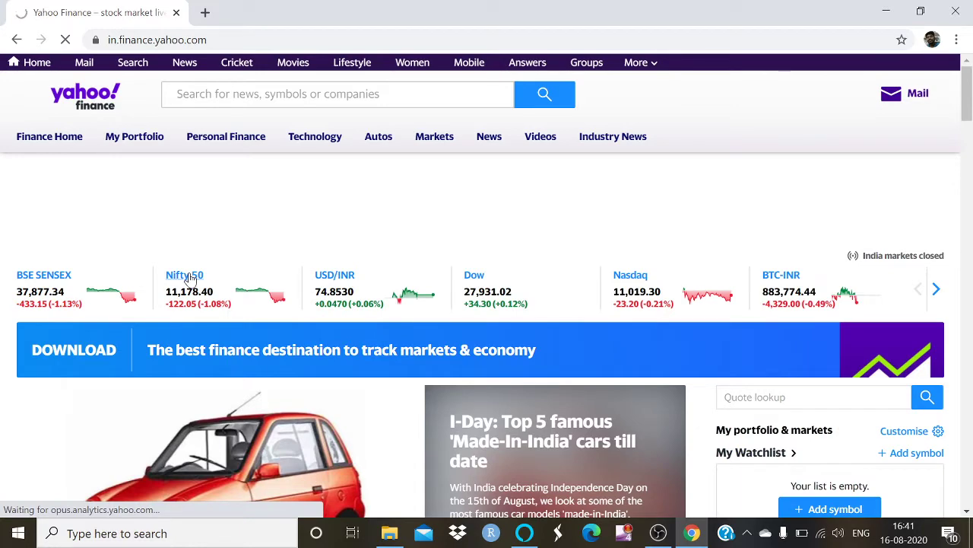
- Open the historical data of the Nifty 50 index
left_click(191, 277)
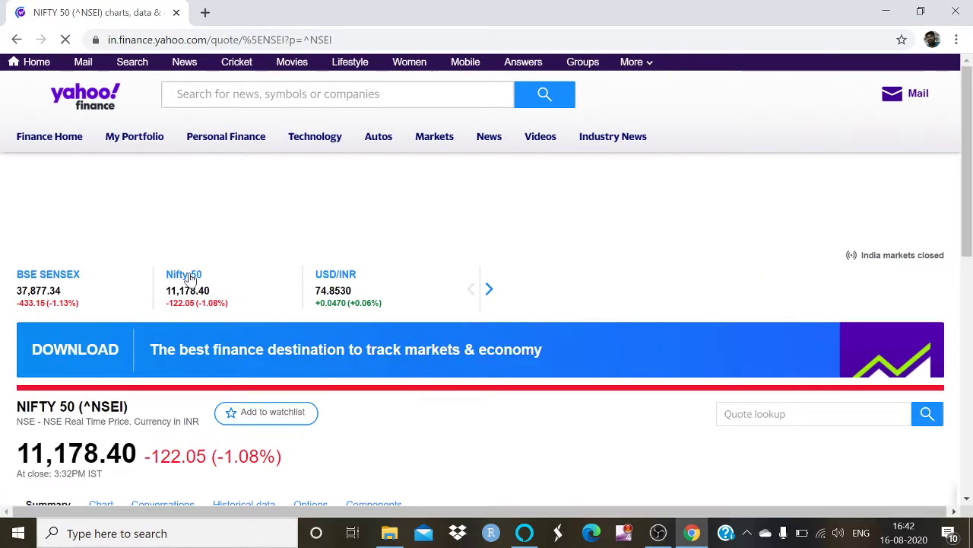
scroll(195, 281, "down", 3)
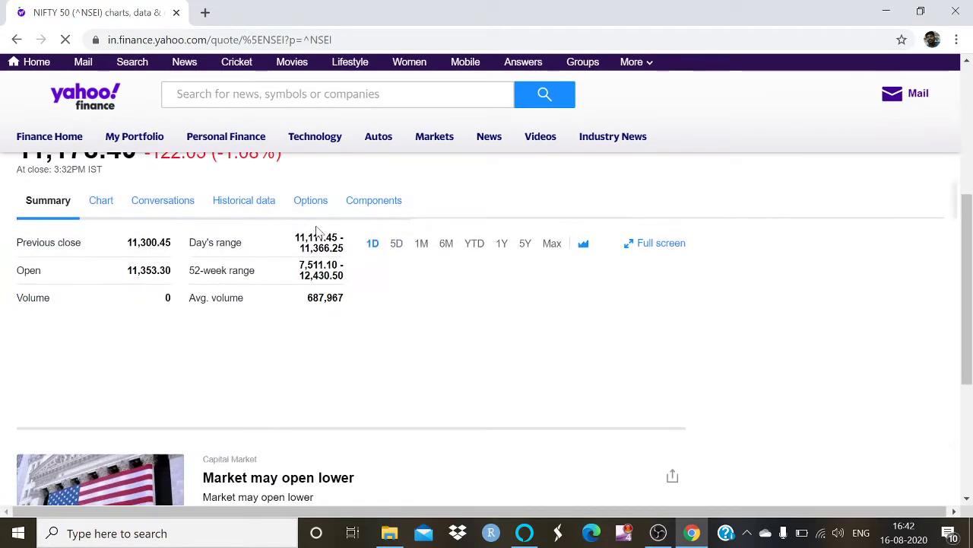
left_click(266, 202)
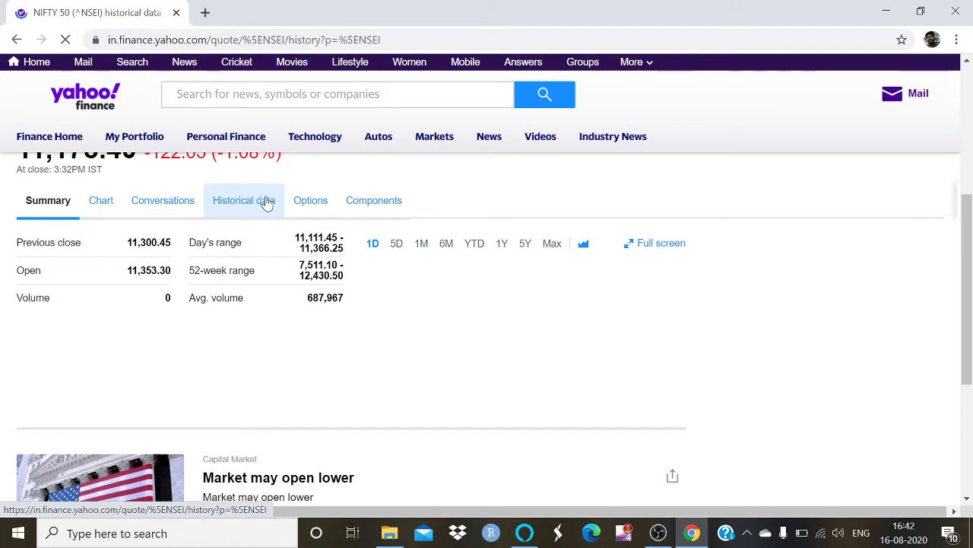
- Set the Nifty 50 history period to 16-Feb-2020 - 16-Aug-2020 and download the daily prices
scroll(297, 283, "down", 4)
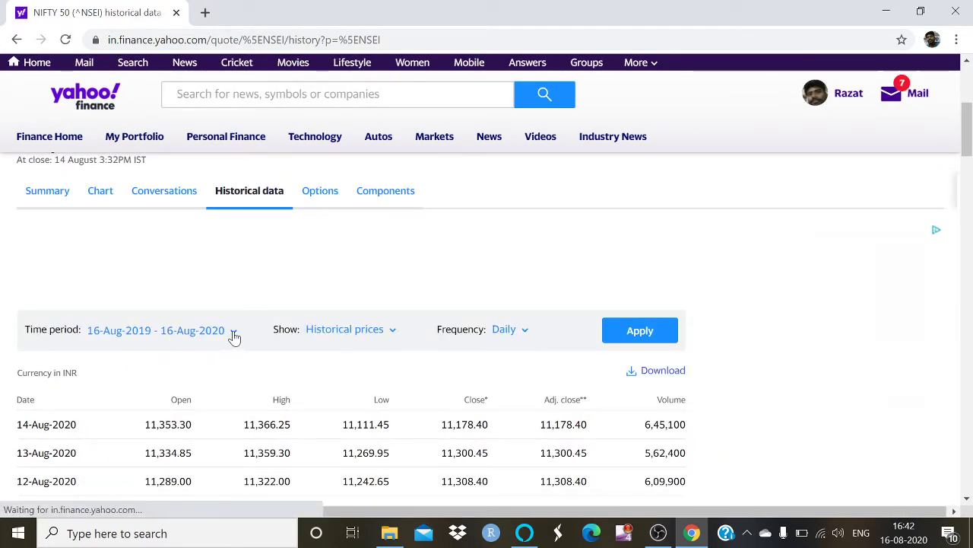
left_click(232, 333)
left_click(232, 365)
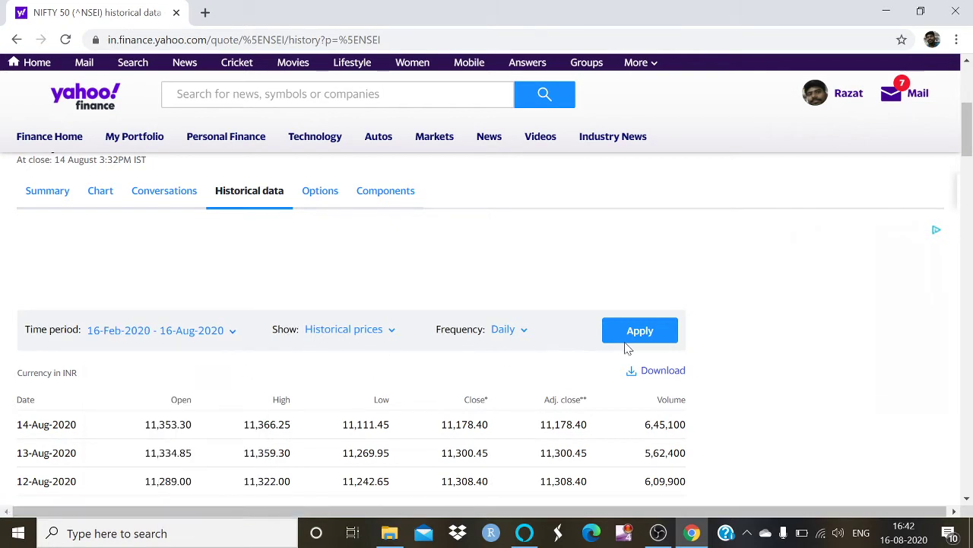
left_click(663, 371)
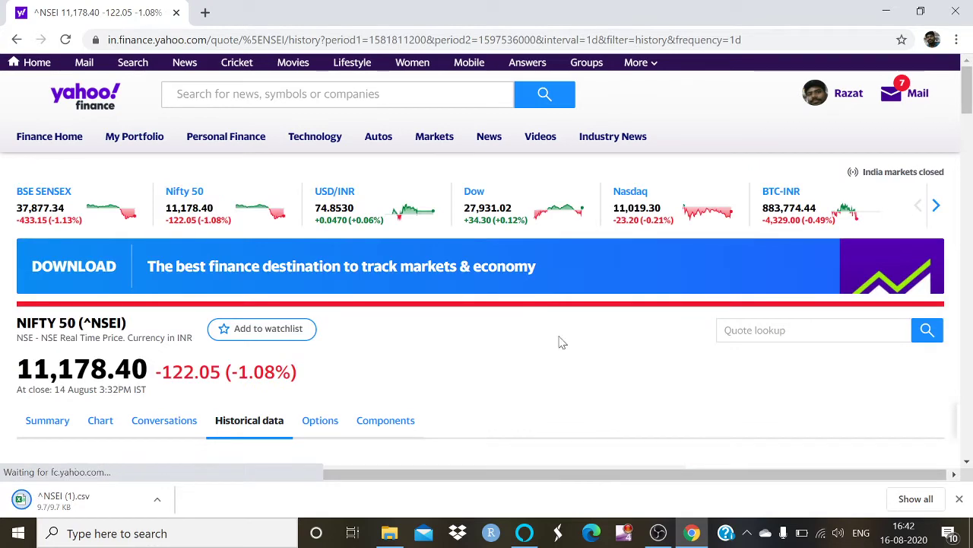
- Choose Hero MotoCorp (HEROMOTOCO.NS) from the Nifty 50 components and open its historical data
scroll(492, 300, "down", 3)
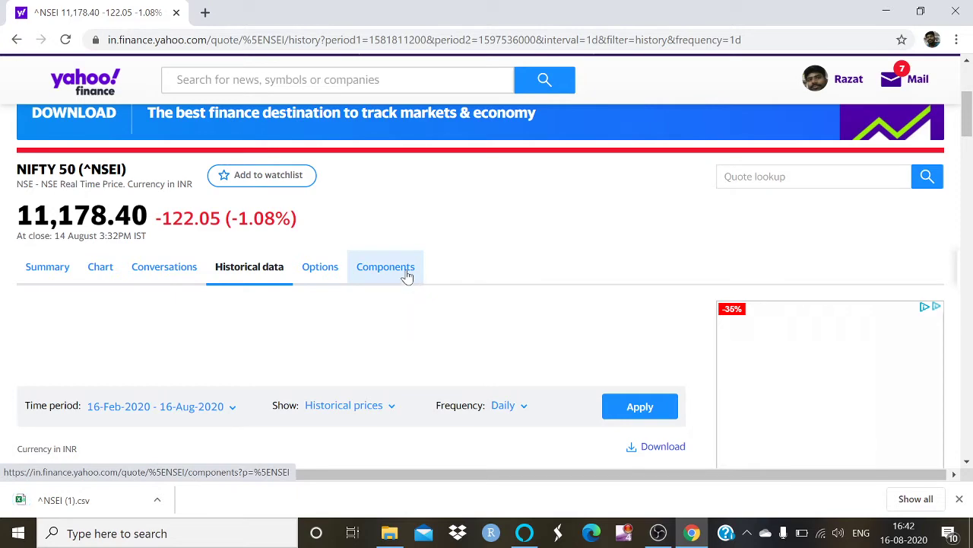
left_click(411, 280)
scroll(410, 285, "down", 2)
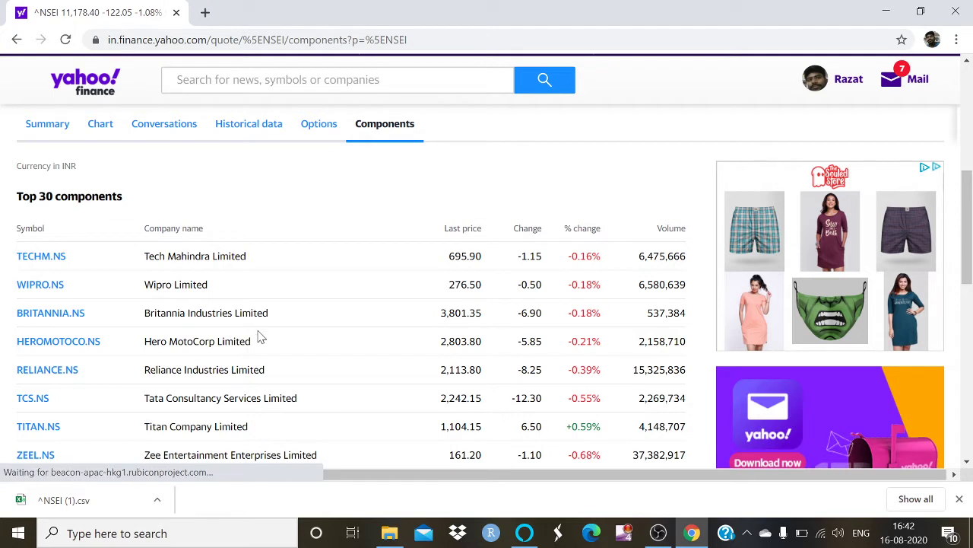
left_click(28, 348)
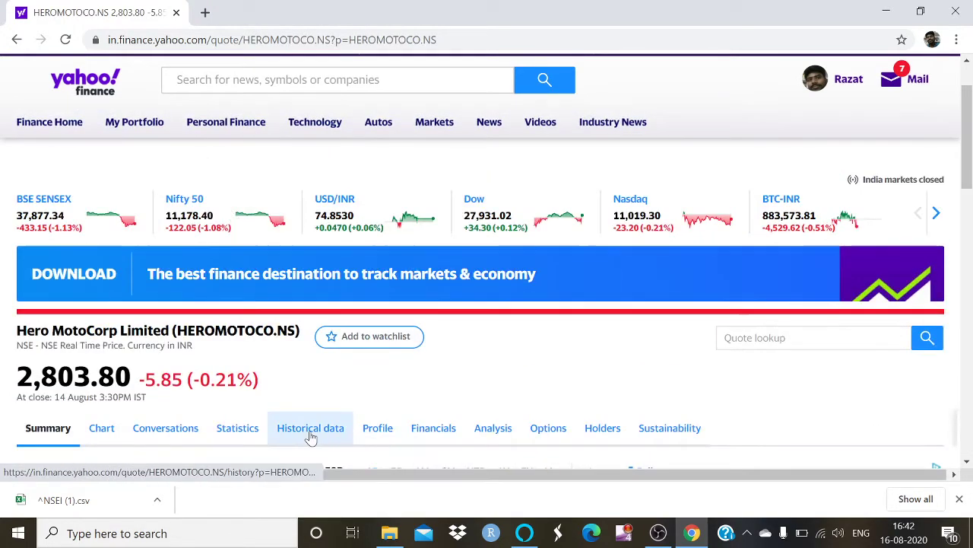
left_click(313, 419)
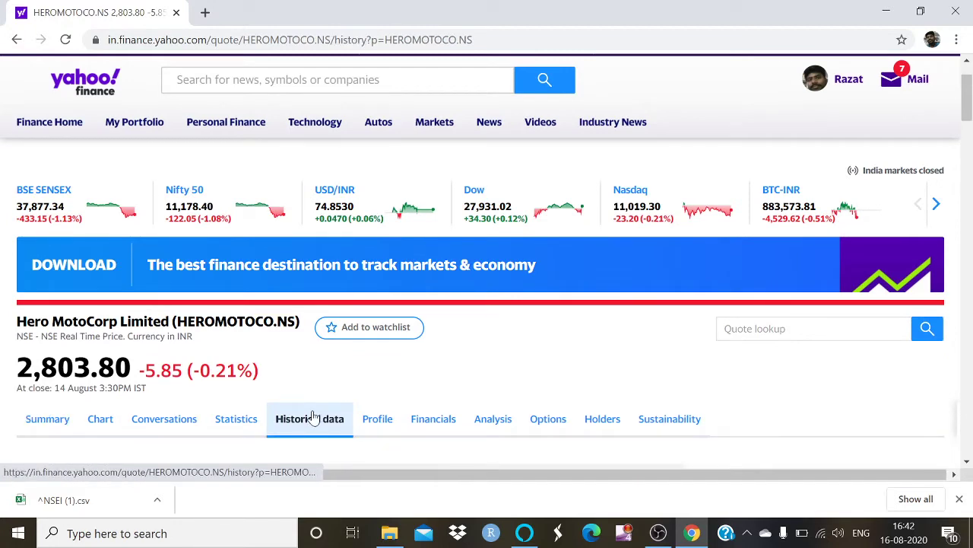
- Set the Hero MotoCorp history period to 16-Feb-2020 - 16-Aug-2020, apply it and download the daily prices
scroll(310, 404, "down", 4)
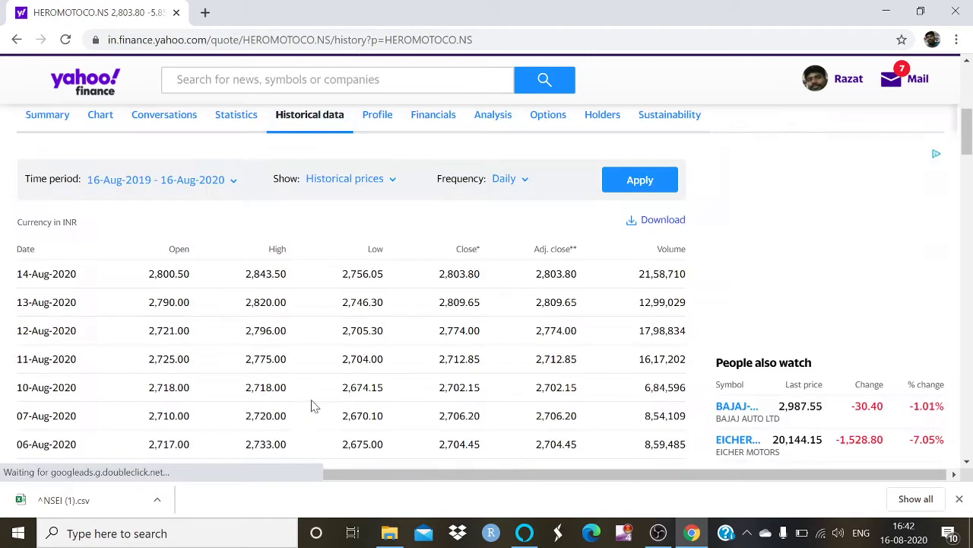
scroll(246, 330, "up", 2)
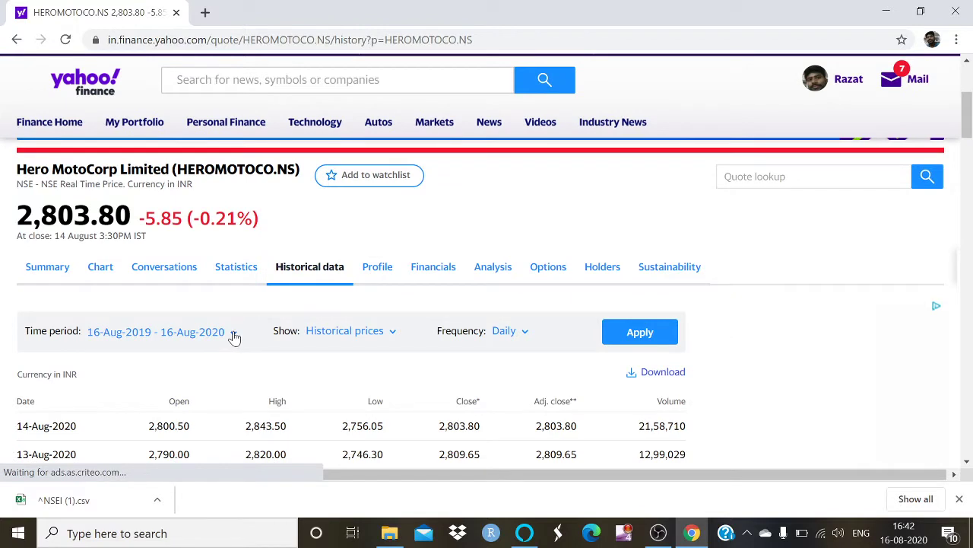
left_click(232, 336)
left_click(231, 365)
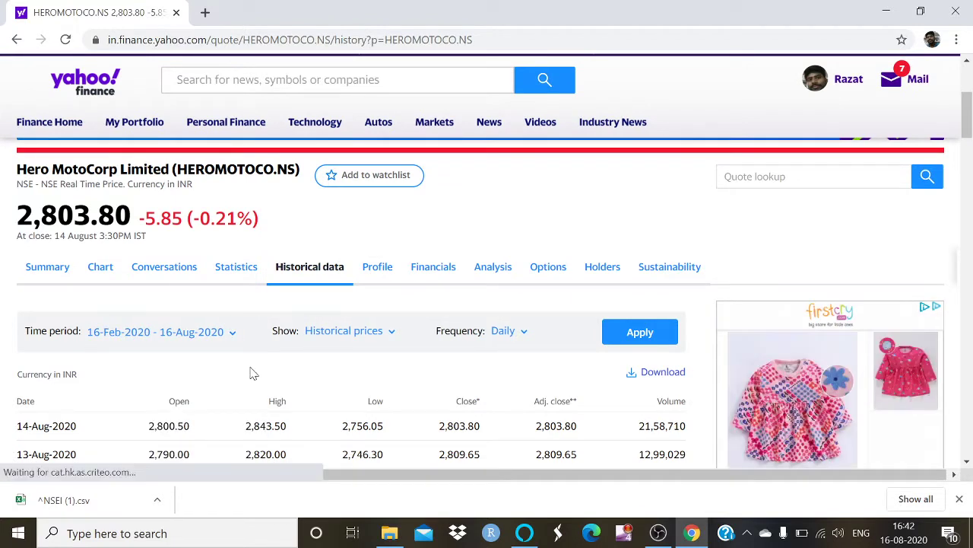
left_click(631, 346)
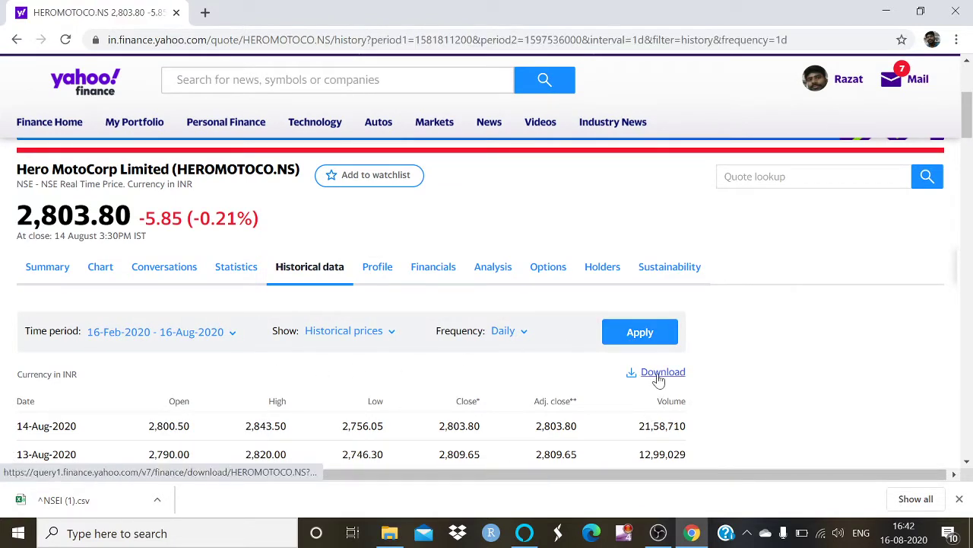
left_click(658, 377)
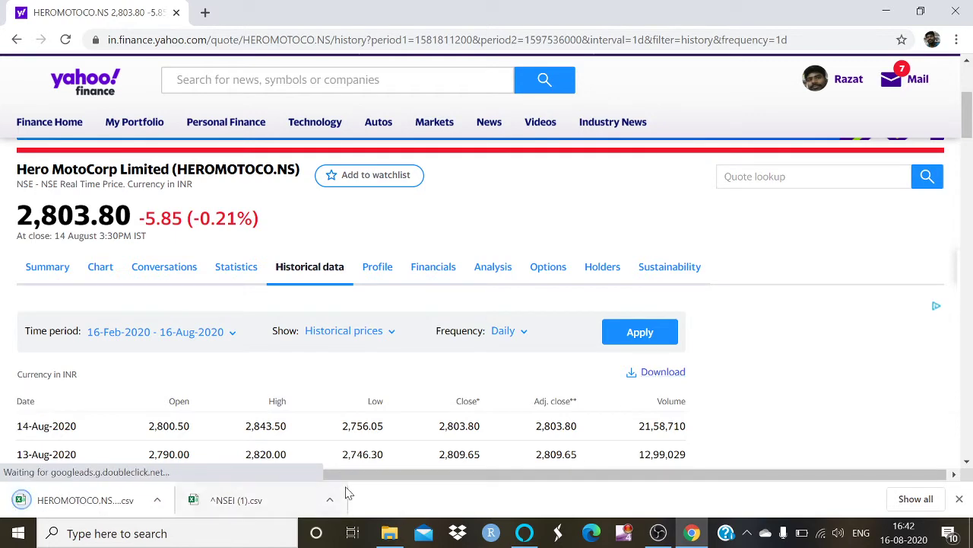
- Open the downloaded ^NSEI and HEROMOTOCO.NS CSV files in Excel and widen the Hero MotoCorp date column until full dates fit
left_click(329, 499)
left_click(346, 403)
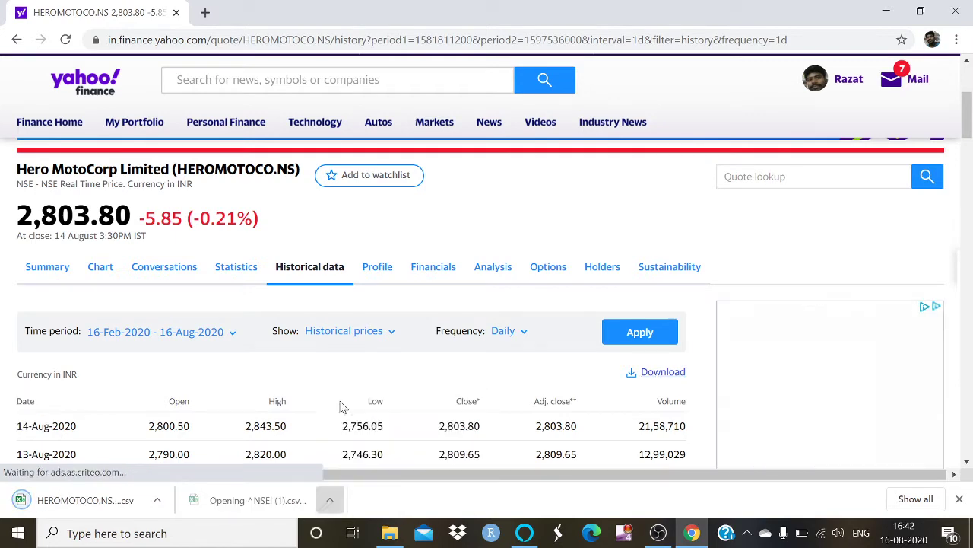
left_click(157, 500)
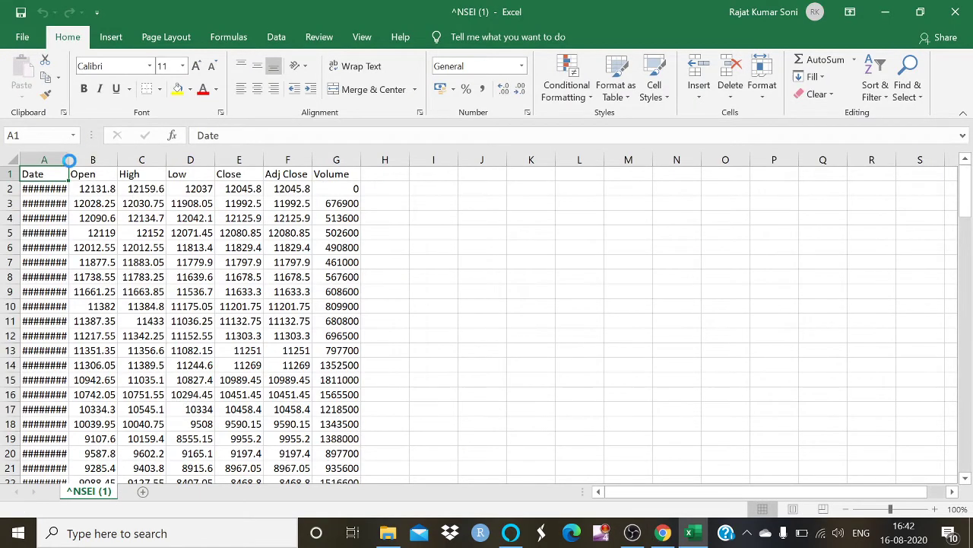
left_click_drag(68, 160, 80, 160)
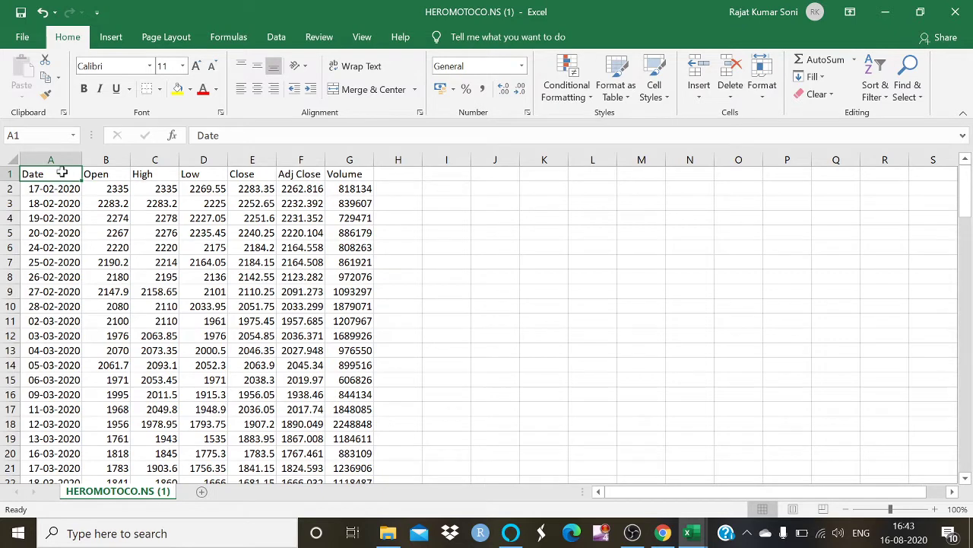
- Copy the Hero MotoCorp Date column, A1:A123, into column A of a new sheet and widen it to fit the dates
key("ctrl+shift+Down")
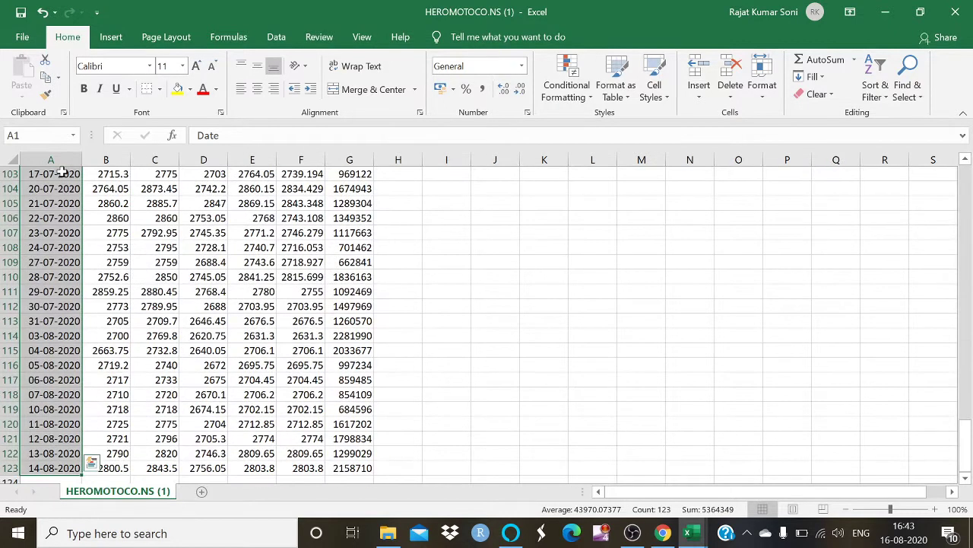
key("ctrl+c")
left_click(201, 491)
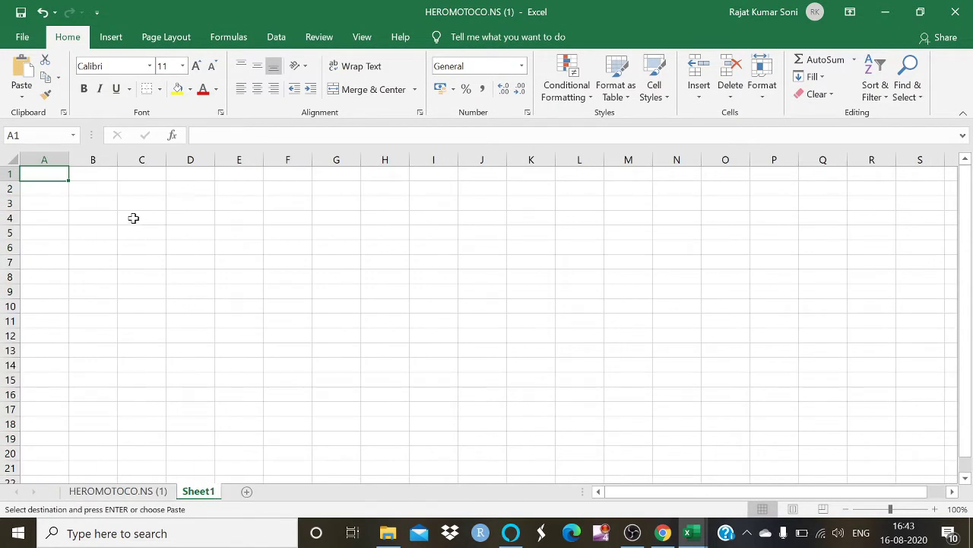
key("ctrl+v")
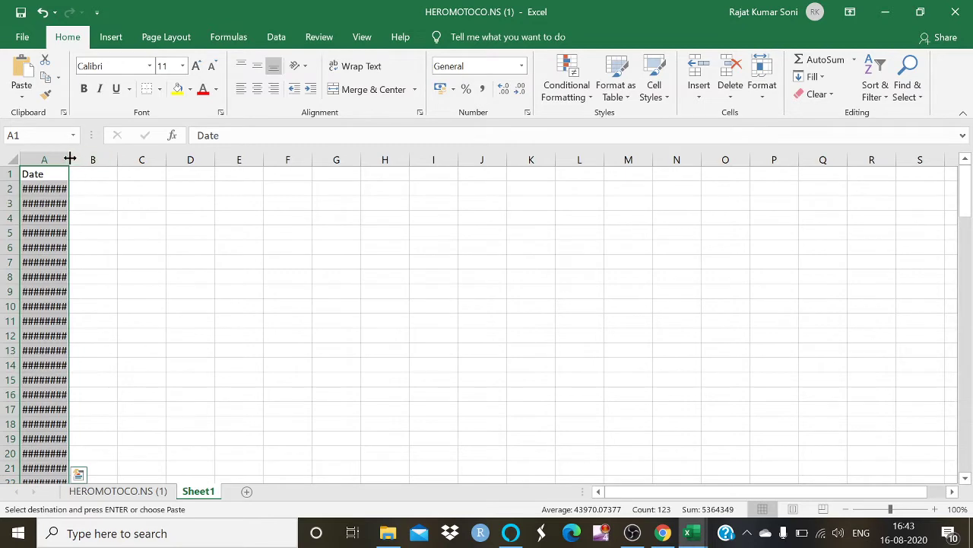
left_click_drag(69, 159, 82, 160)
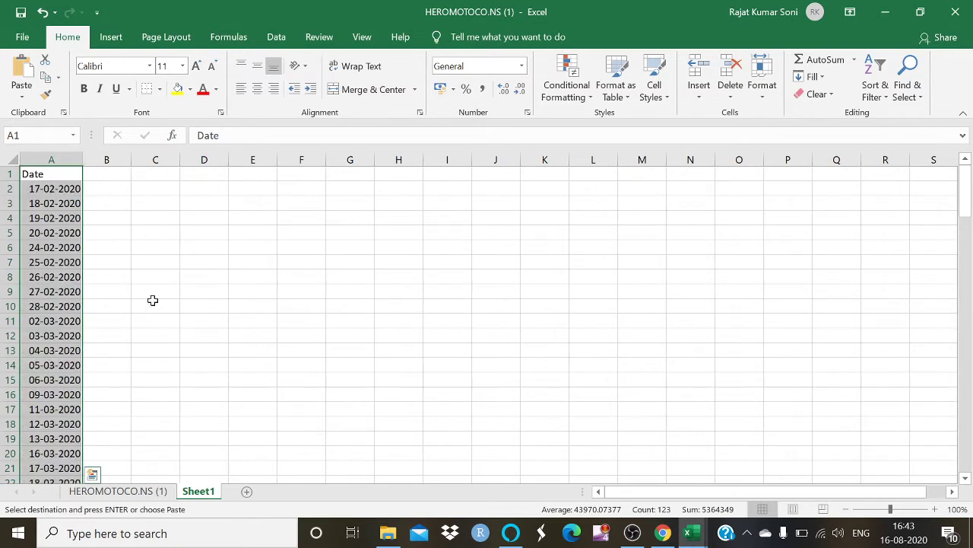
- Copy the Adj Close column, F1:F123, from the HEROMOTOCO.NS (1) sheet into Sheet1 starting at B1
left_click(143, 491)
scroll(227, 405, "up", 20)
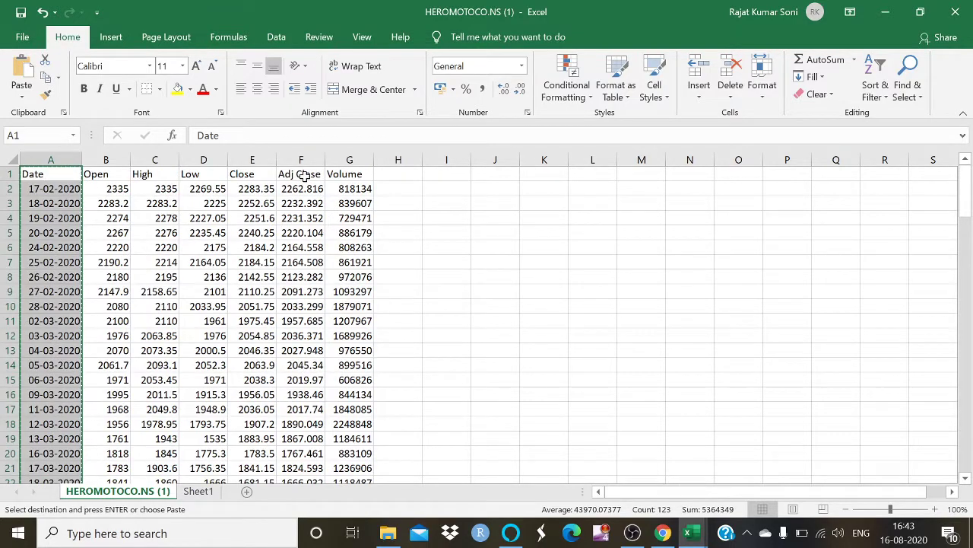
left_click_drag(303, 174, 309, 449)
right_click(309, 449)
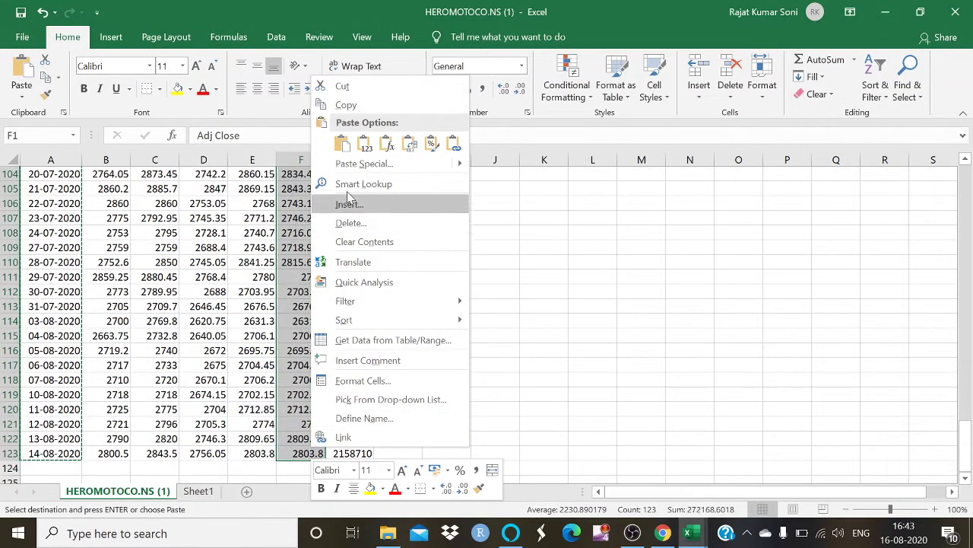
left_click(346, 104)
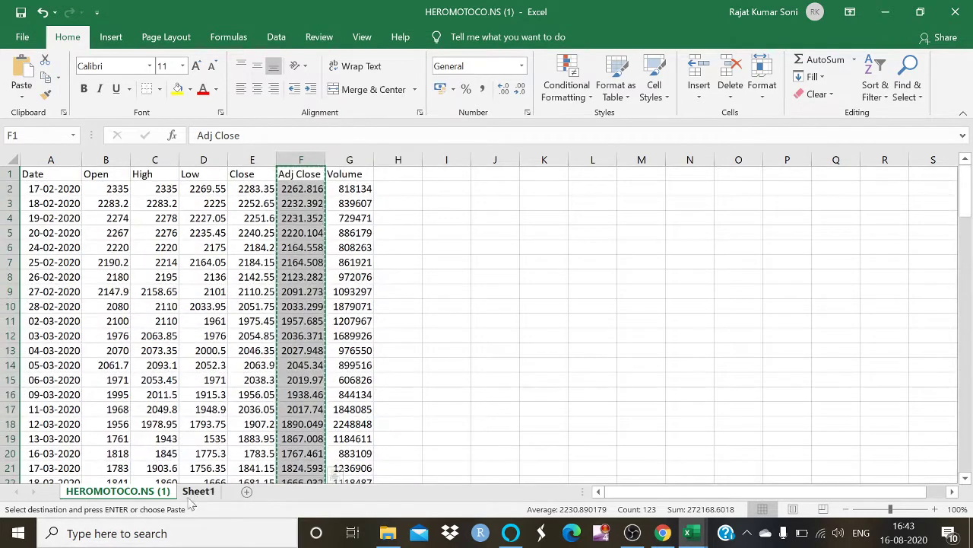
left_click(198, 491)
right_click(121, 174)
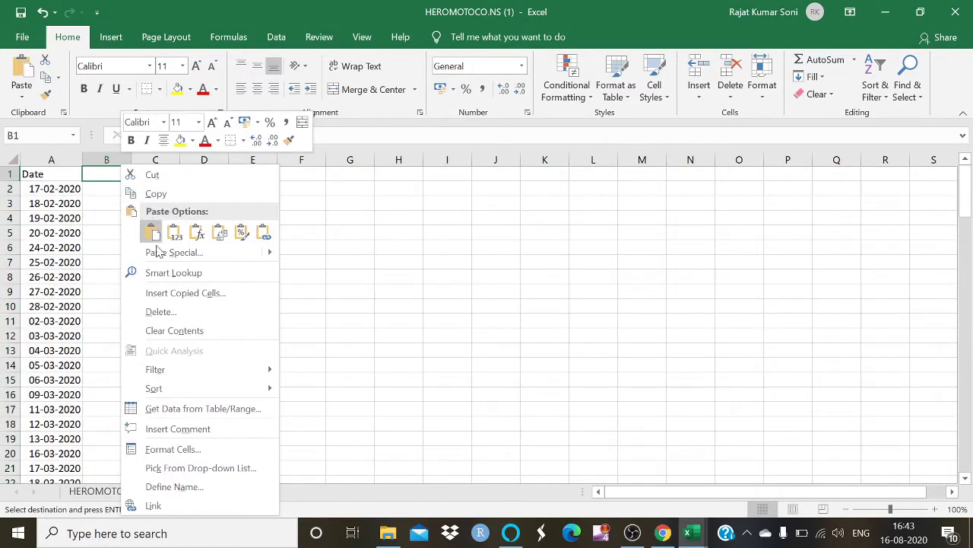
left_click(149, 229)
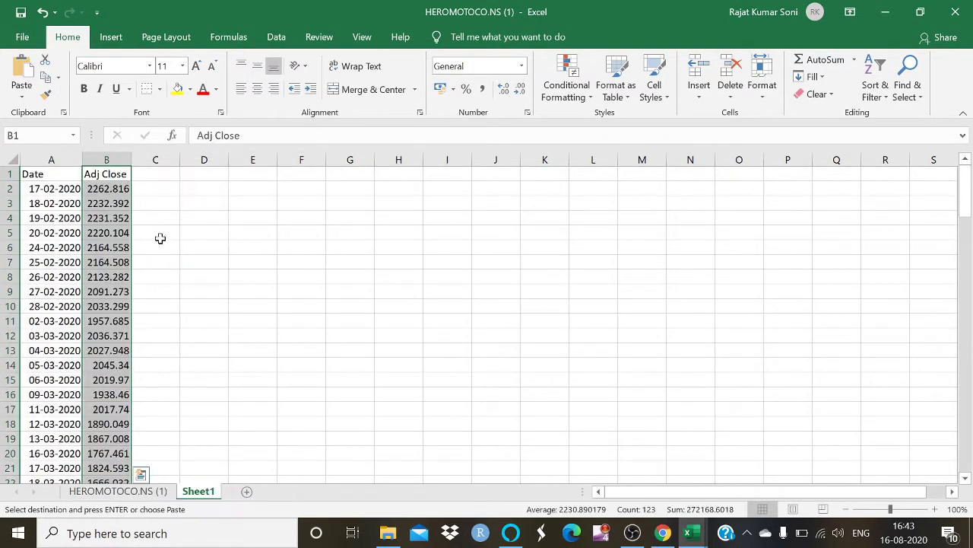
- Widen column B of Sheet1 and rename its header to "Adj Close Hero"
left_click_drag(132, 160, 157, 159)
double_click(138, 172)
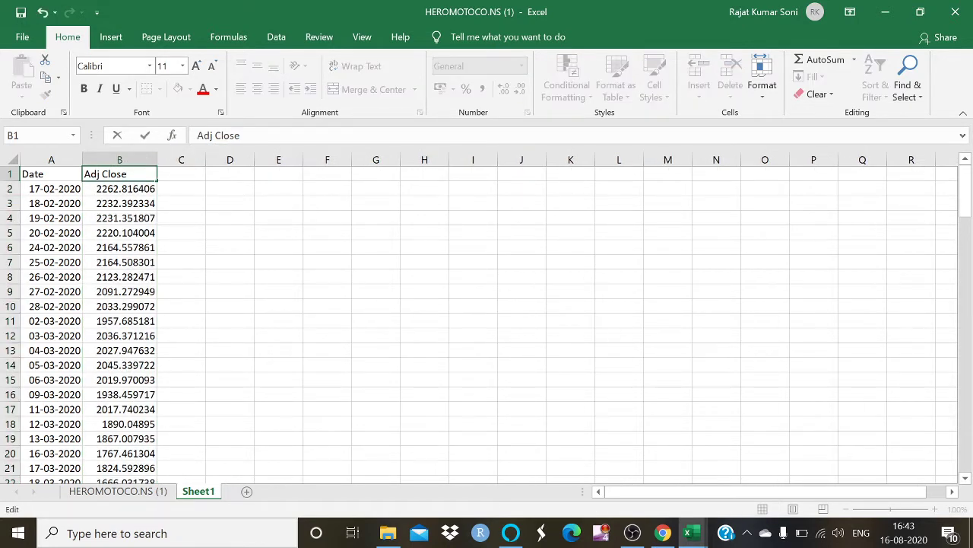
left_click(279, 260)
- Copy the Adj Close column, F1:F123, from the ^NSEI (1) workbook into Sheet1 of the Hero MotoCorp workbook starting at C1
mouse_move(700, 534)
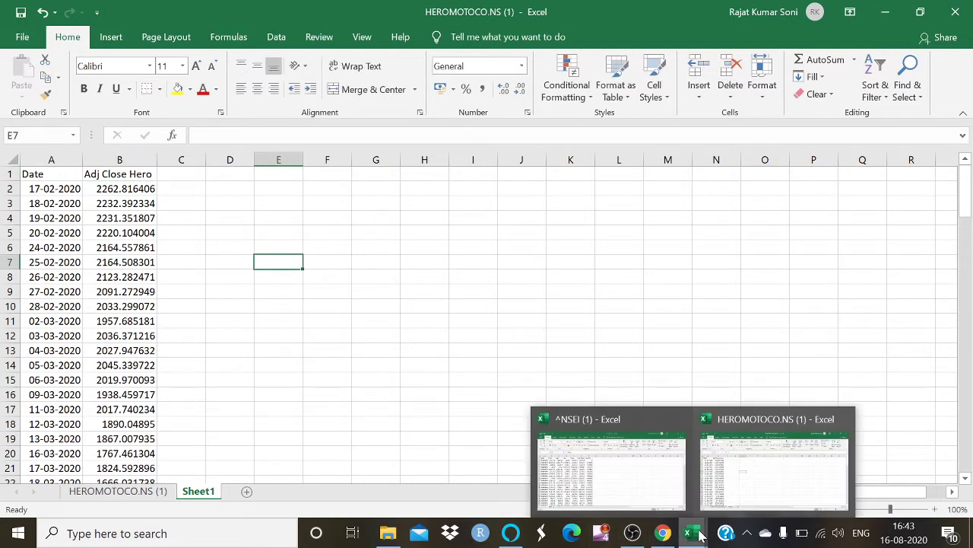
left_click(654, 484)
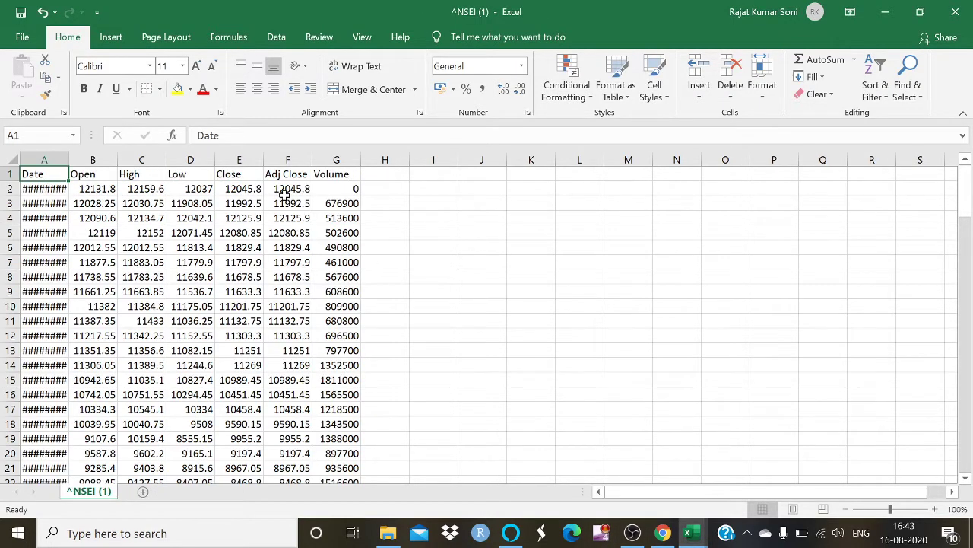
left_click_drag(288, 176, 302, 435)
key("ctrl+c")
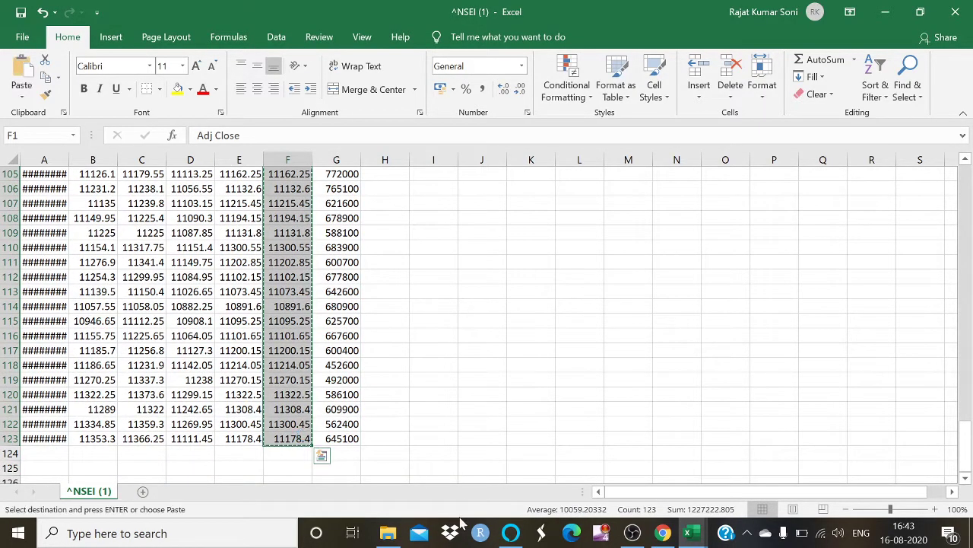
mouse_move(691, 532)
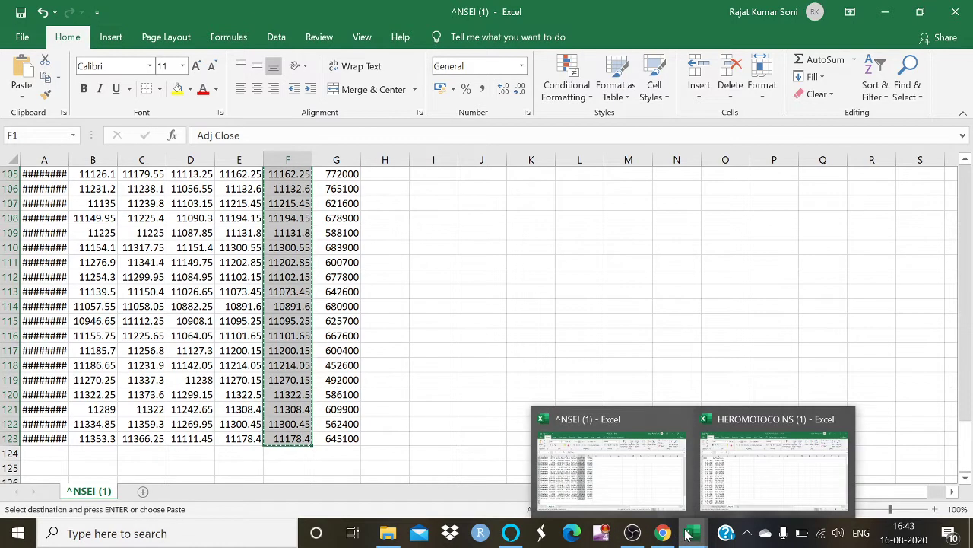
left_click(708, 458)
left_click(188, 174)
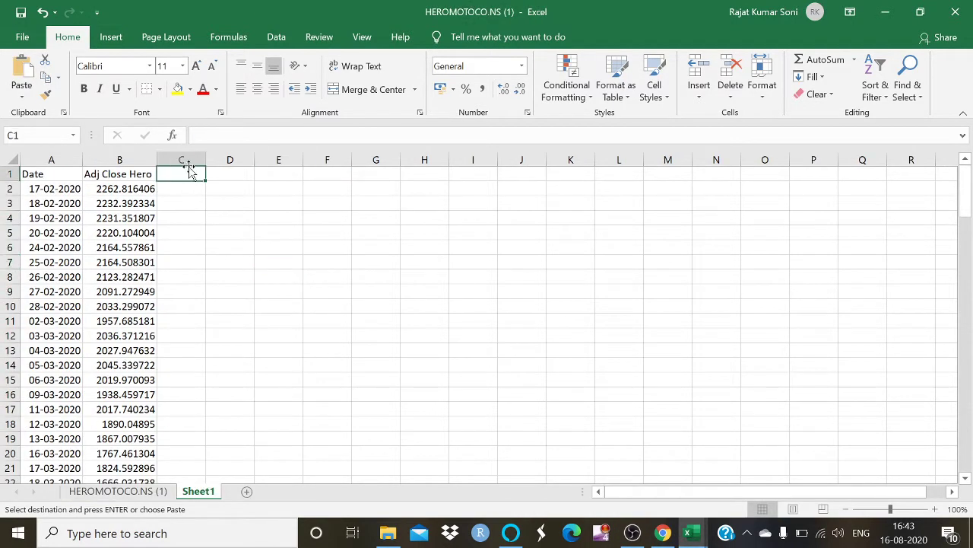
key("ctrl+v")
- Widen column C of Sheet1 and rename its header to "Adj Close Nifty"
left_click_drag(206, 159, 232, 159)
left_click(208, 174)
double_click(208, 174)
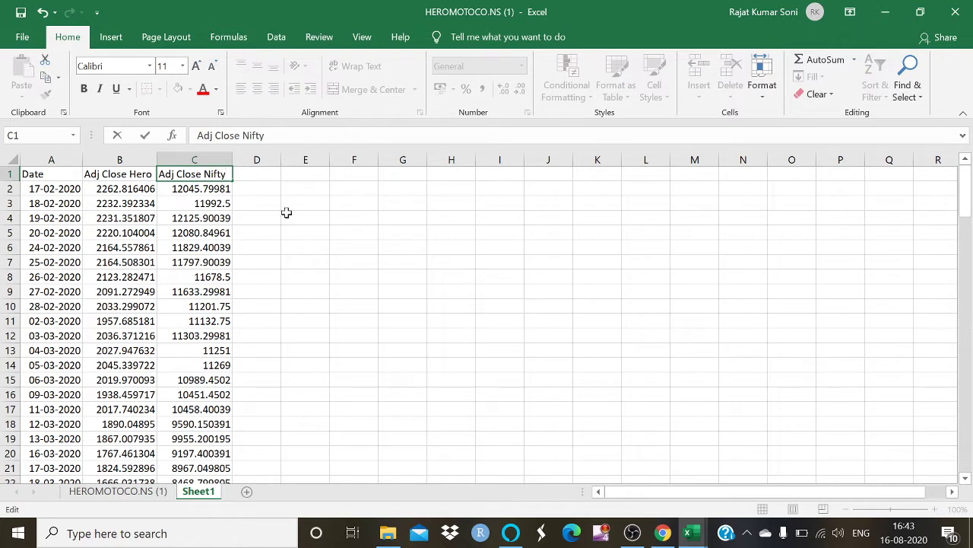
left_click(364, 232)
- Add the headers "Return Hero" in F1 and "Return Nifty" in G1, widening both columns to fit
left_click(364, 174)
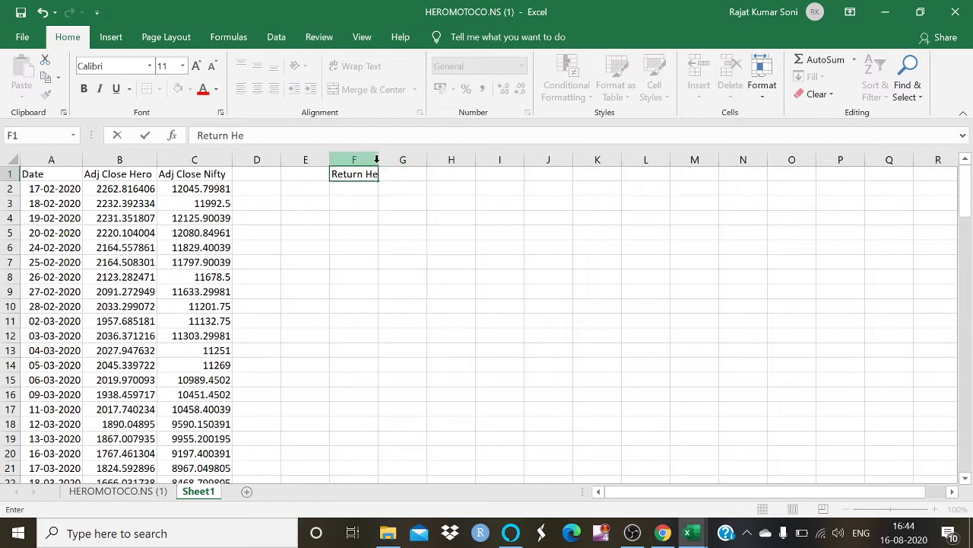
left_click(470, 245)
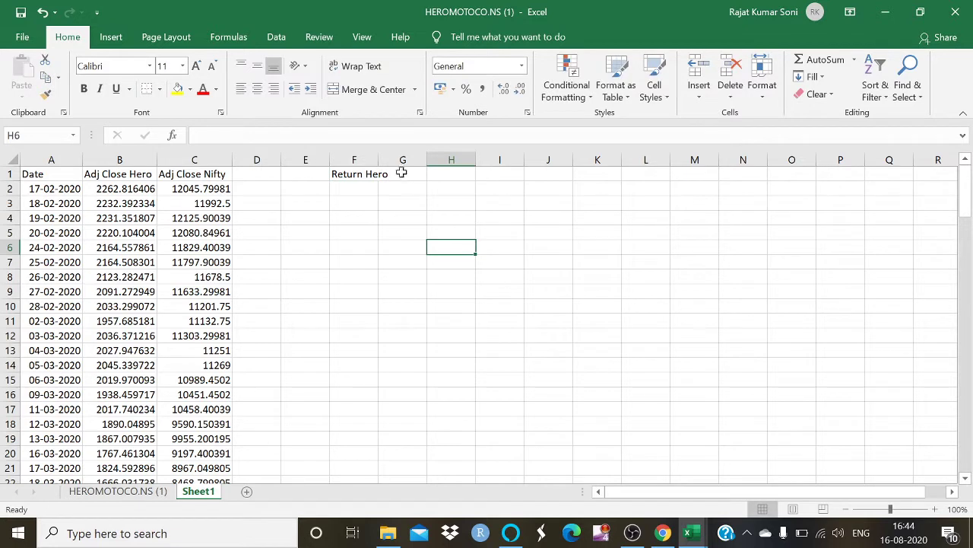
left_click_drag(380, 158, 497, 160)
left_click(443, 174)
type("R")
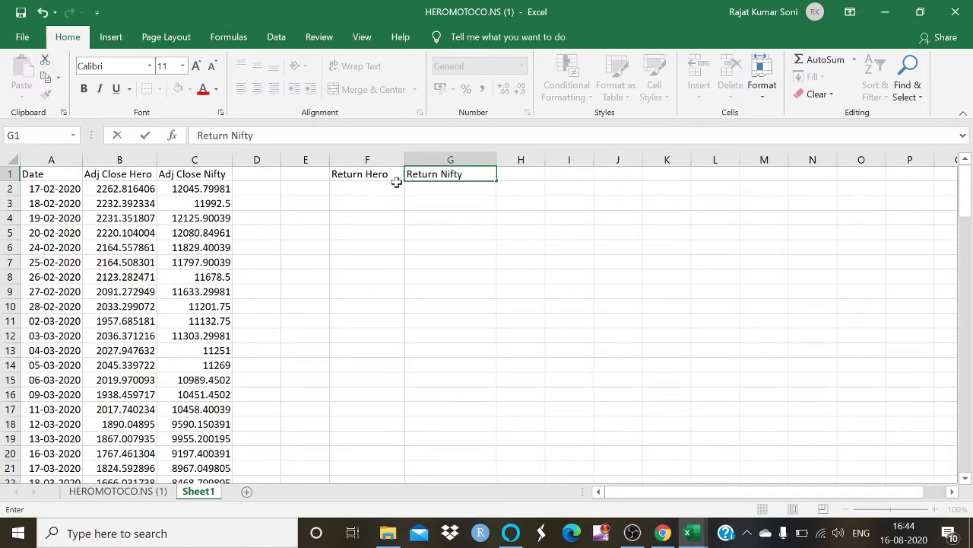
type("eturn Nifty")
- Enter the daily return formula =B2/B3-1 in F2 for Hero
left_click(376, 188)
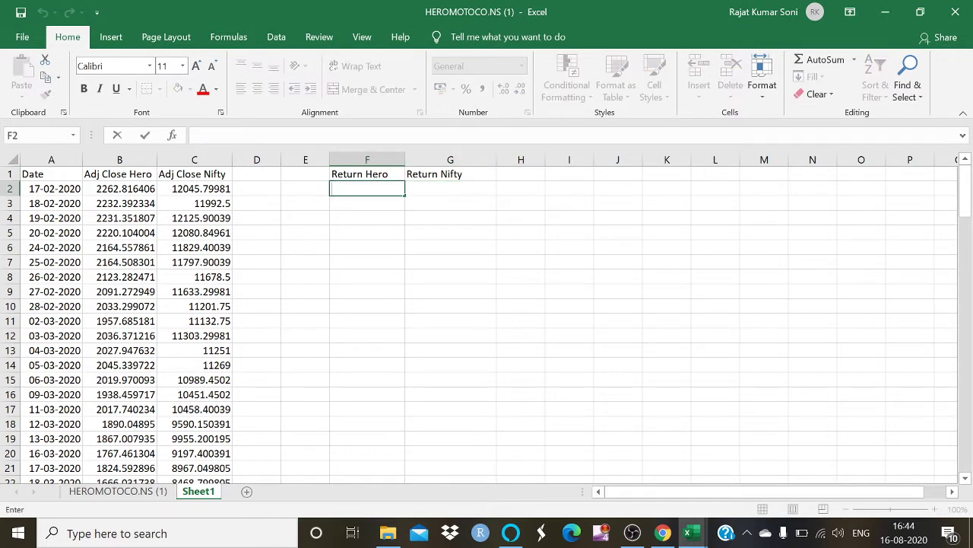
type("=")
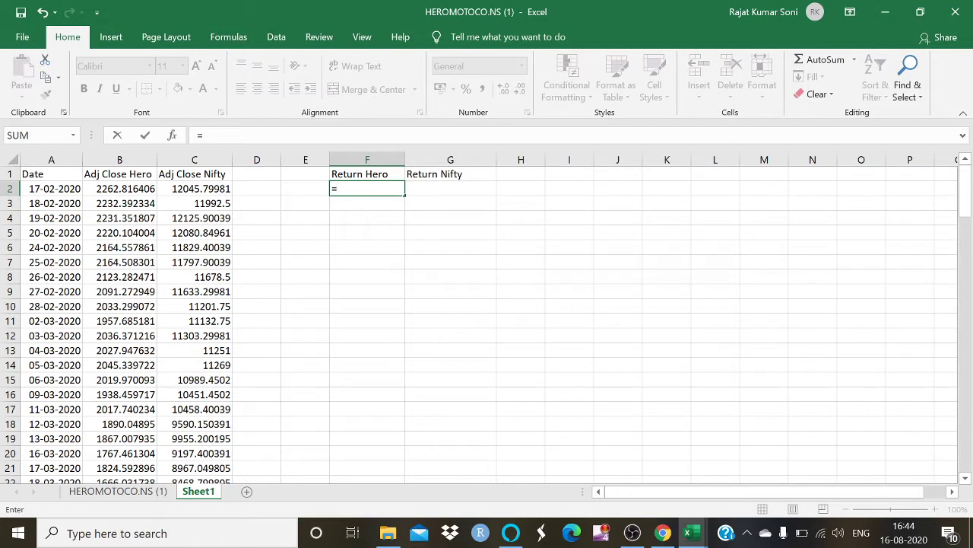
left_click(146, 189)
type("/")
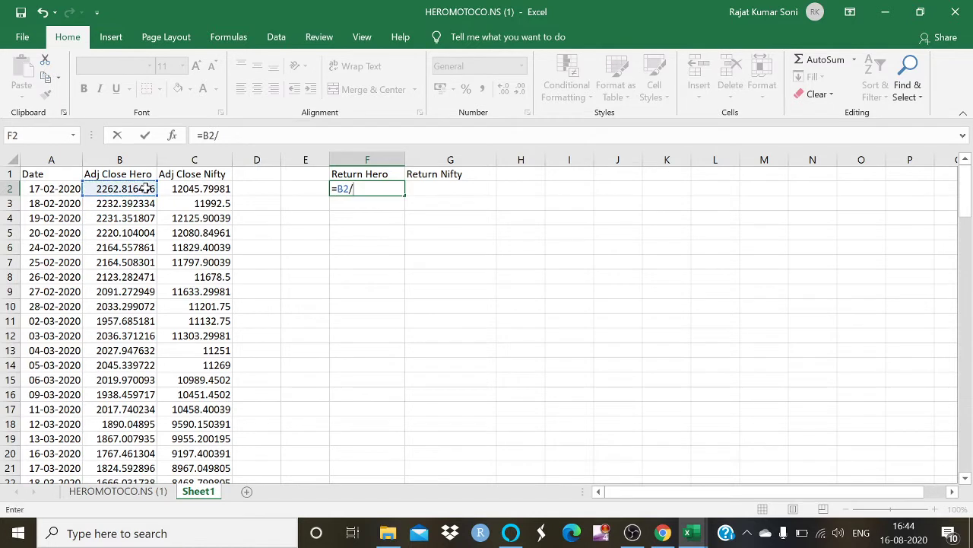
left_click(146, 204)
type("-1")
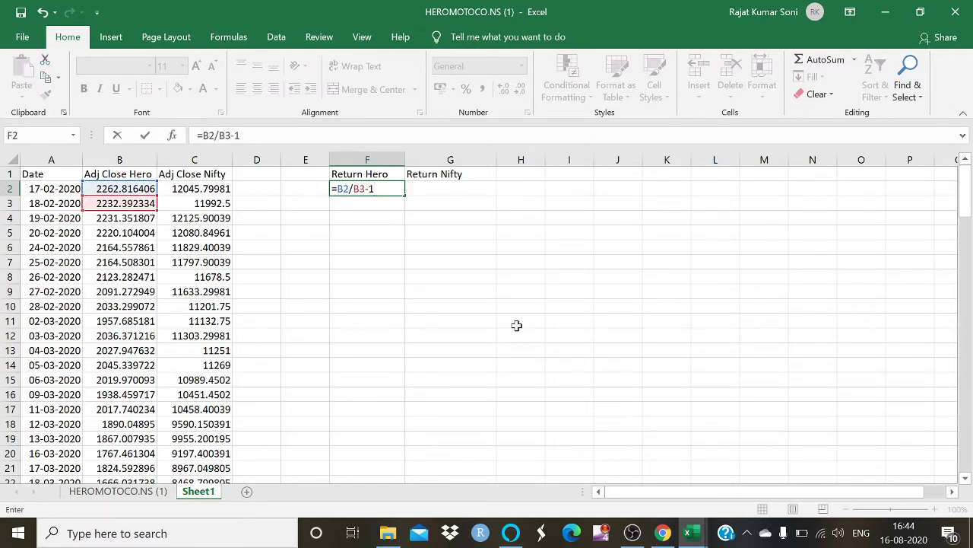
key("Return")
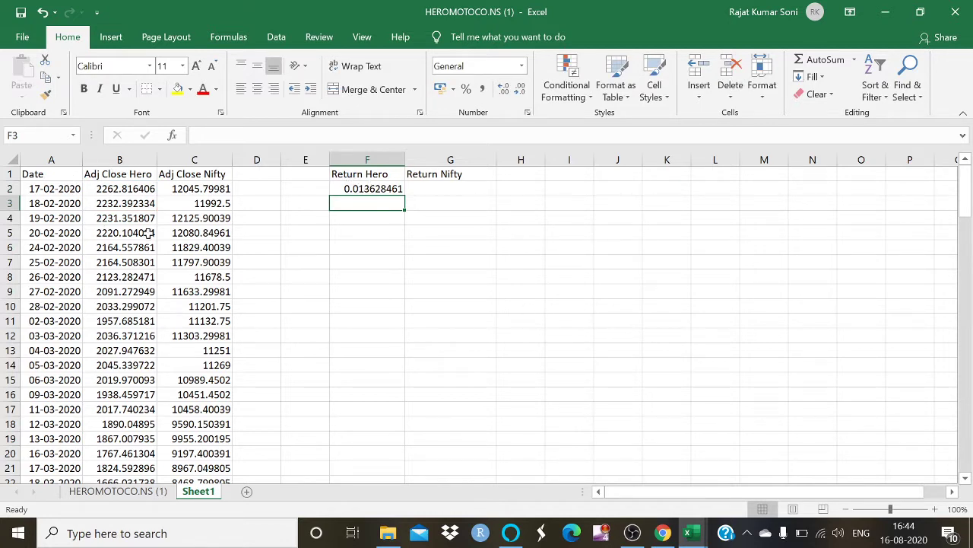
- Fill the return formula from F2 across to G2 and down both return columns to row 122
left_click(359, 188)
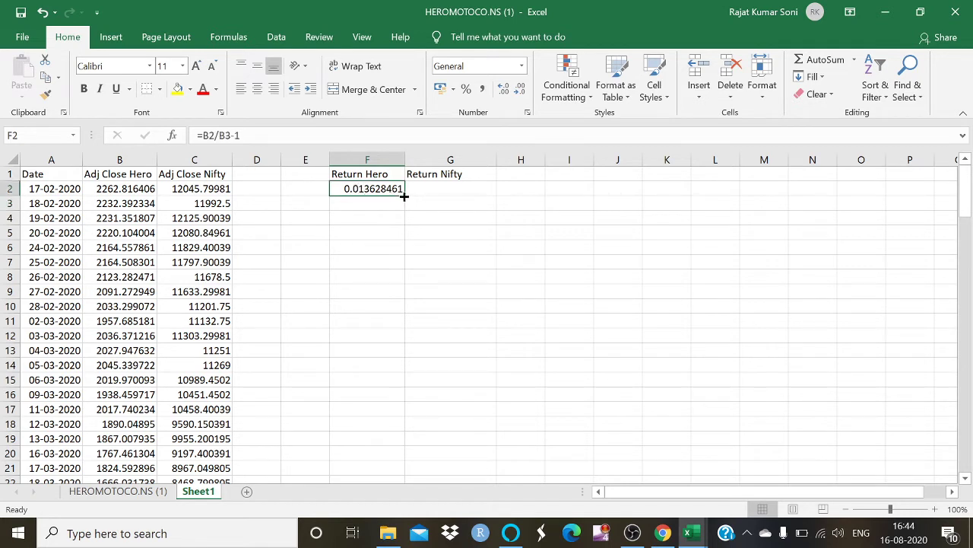
left_click_drag(403, 196, 457, 198)
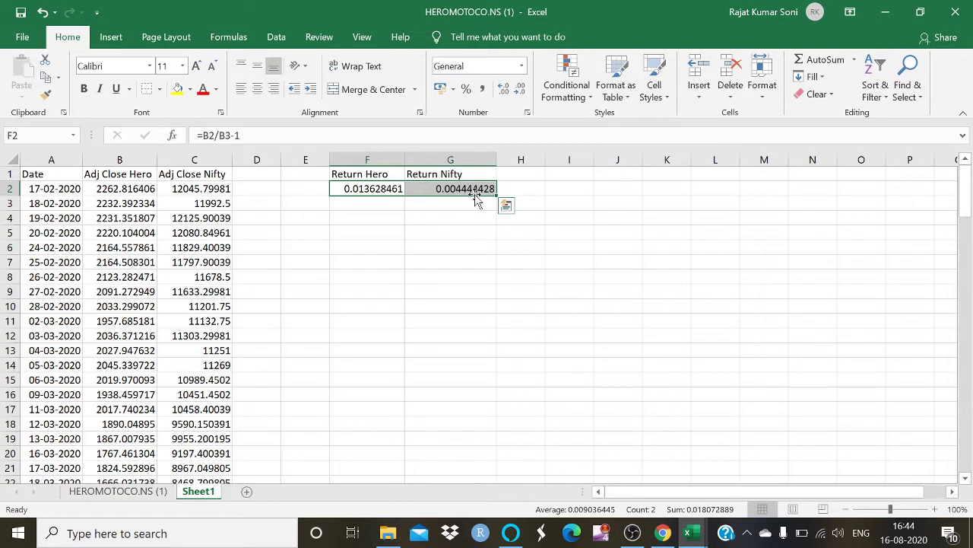
left_click_drag(495, 197, 422, 355)
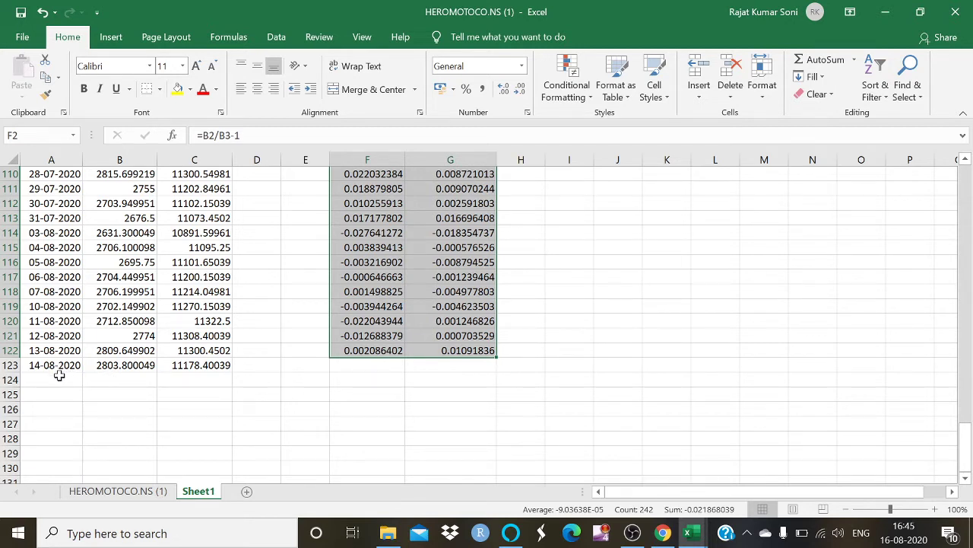
scroll(416, 420, "up", 20)
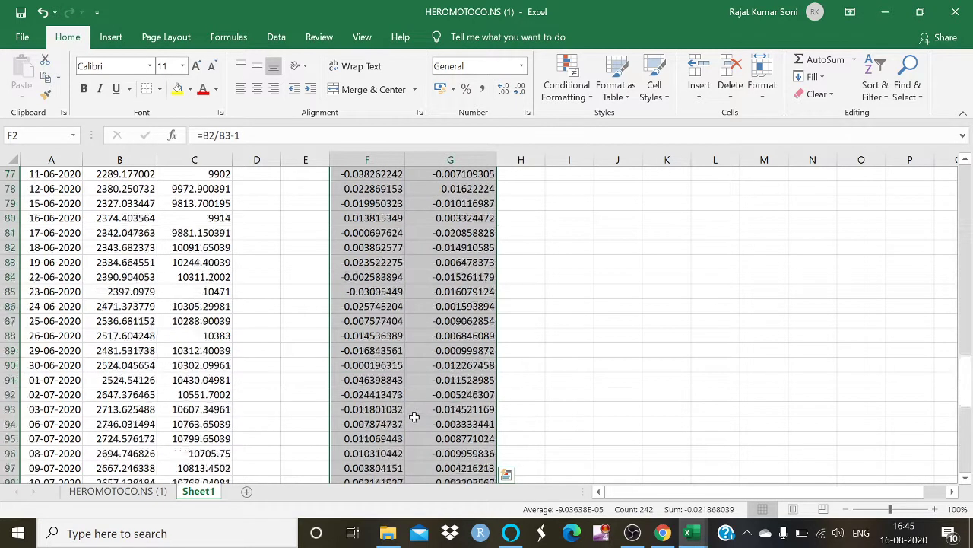
left_click(685, 221)
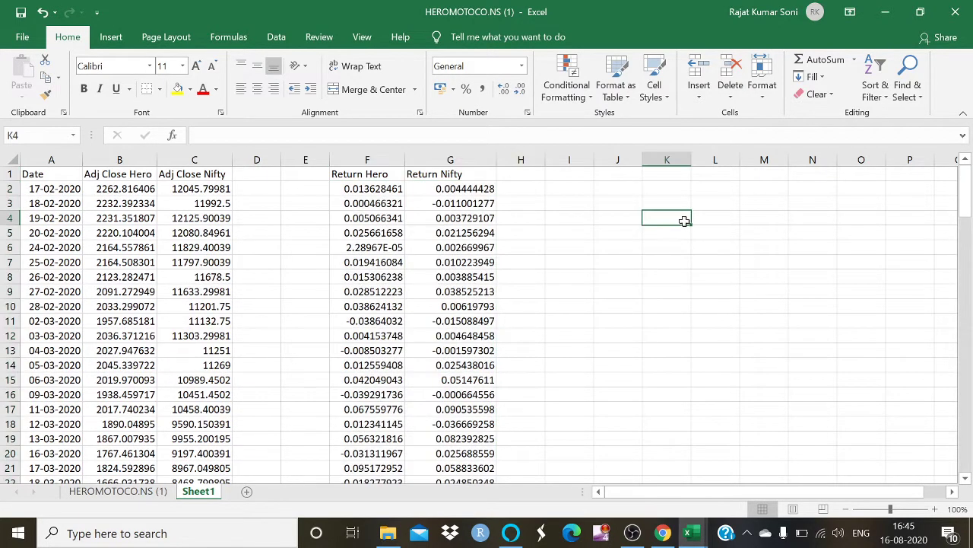
- Calculate the beta of Hero against Nifty in I2 with =SLOPE(F2:F122,G2:G122)
left_click(571, 189)
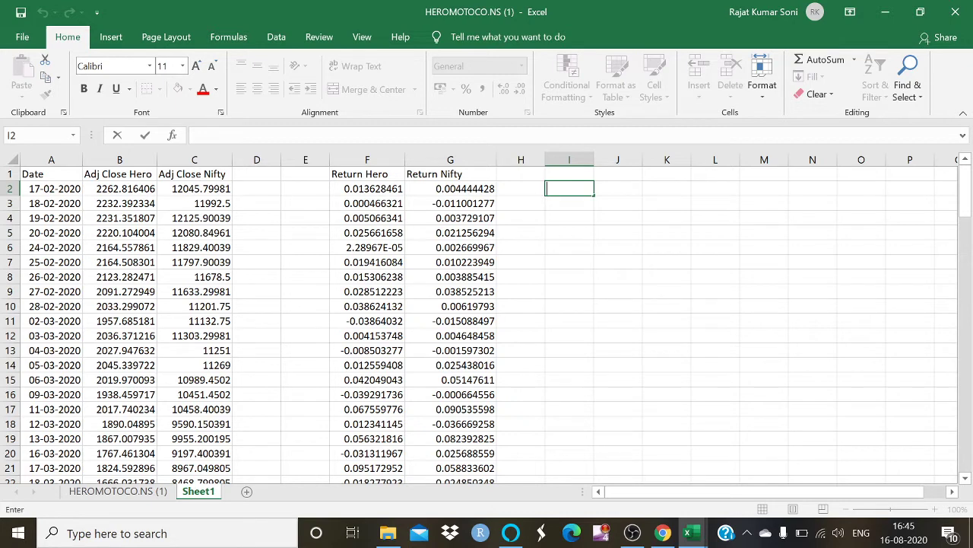
type("=")
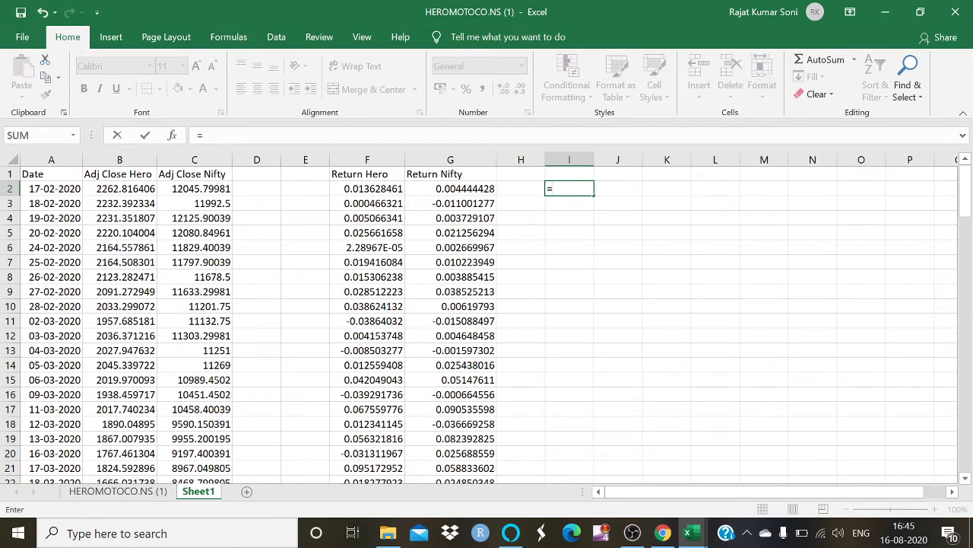
type("slop")
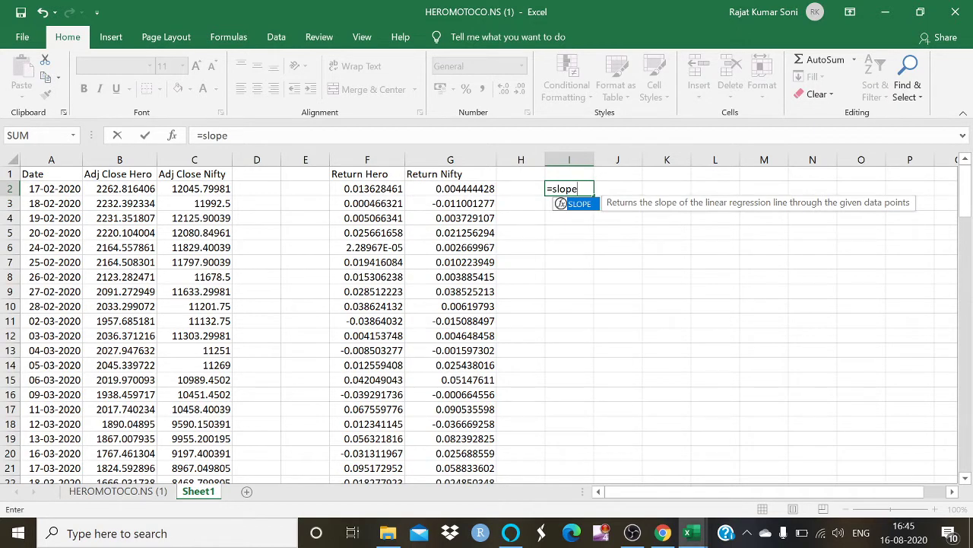
type("e")
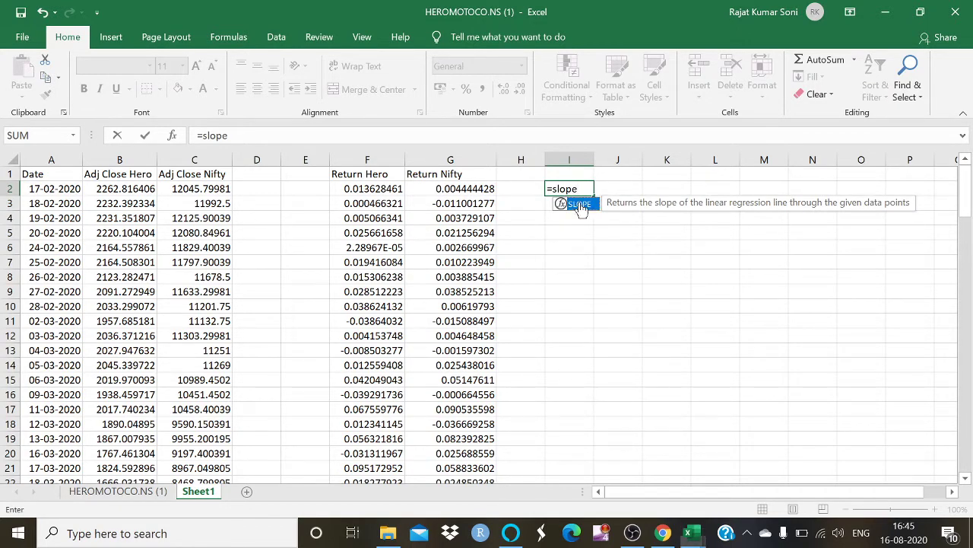
double_click(579, 204)
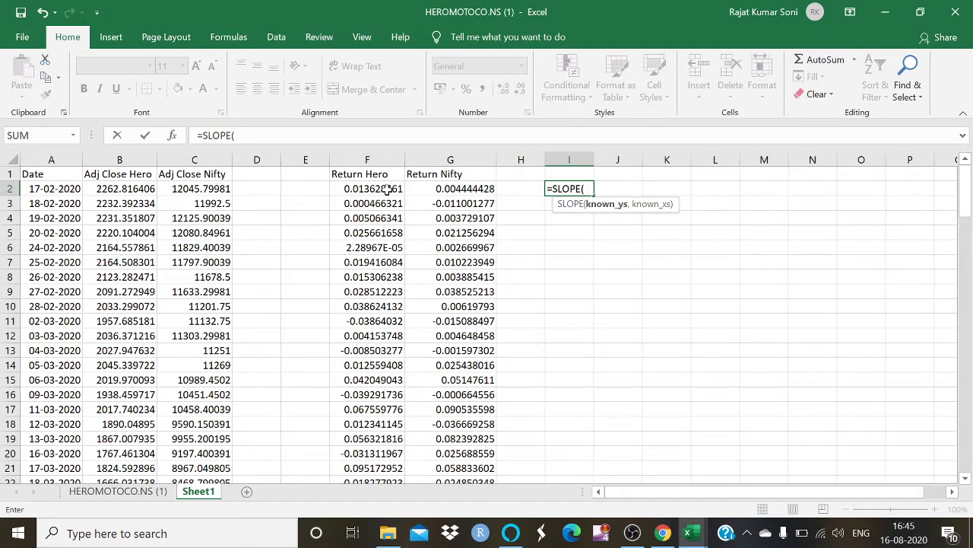
left_click_drag(388, 189, 403, 460)
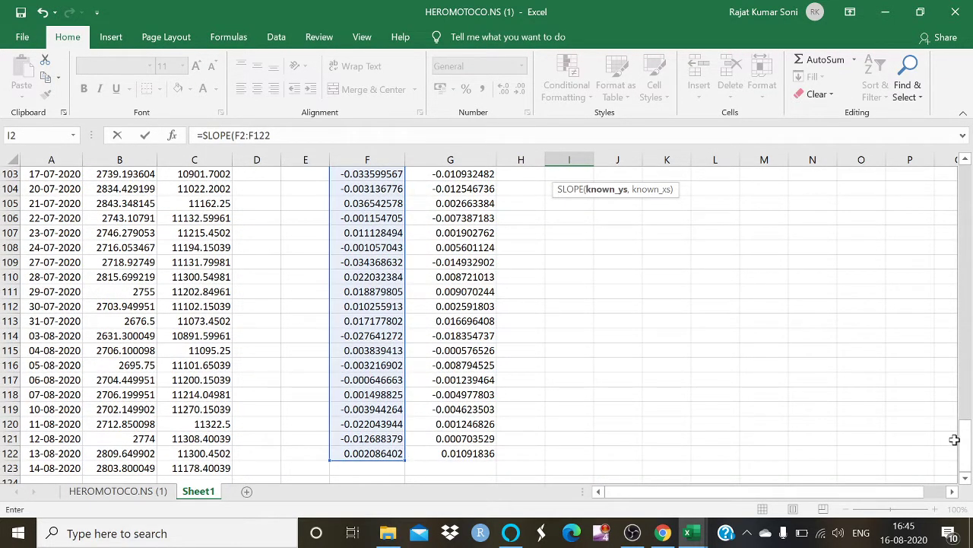
type(",")
left_click_drag(956, 441, 966, 172)
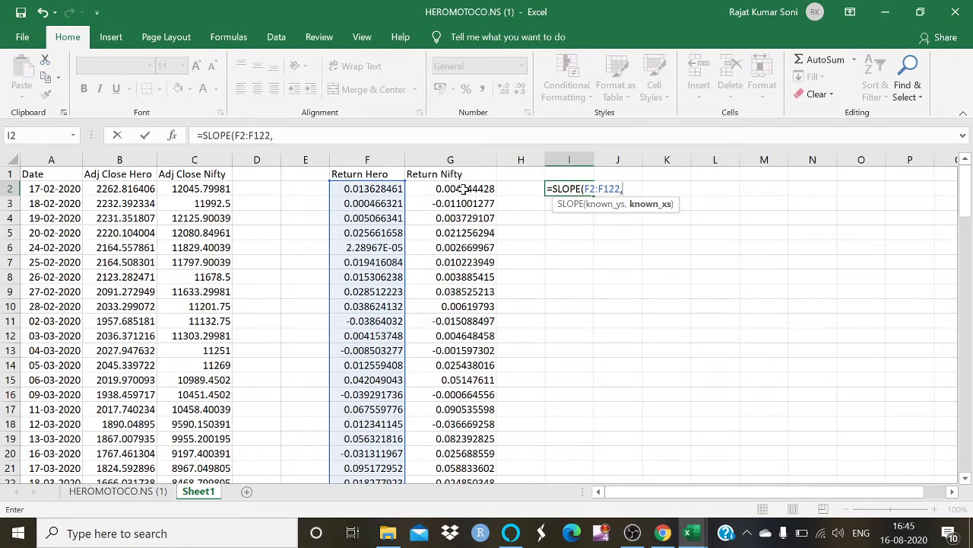
left_click_drag(464, 189, 479, 437)
left_click_drag(965, 441, 965, 174)
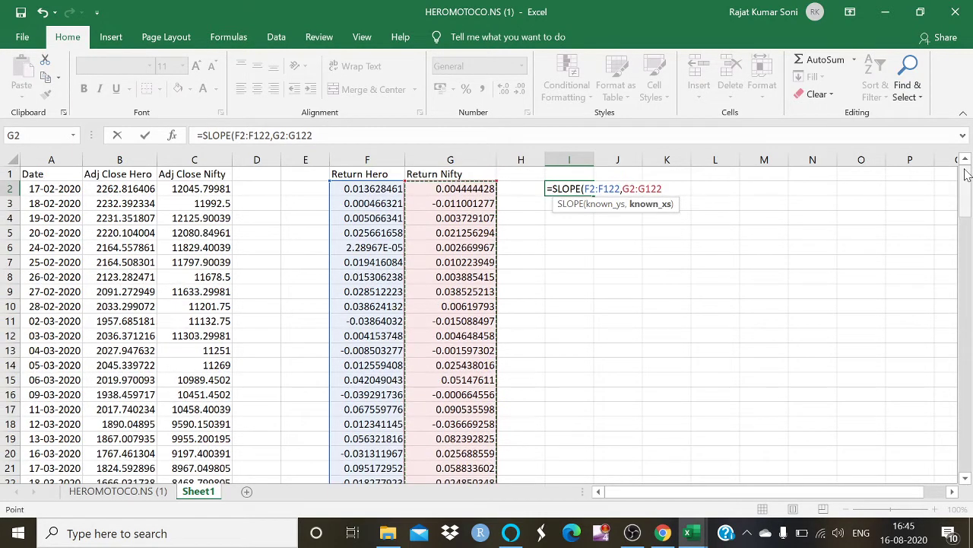
type(")")
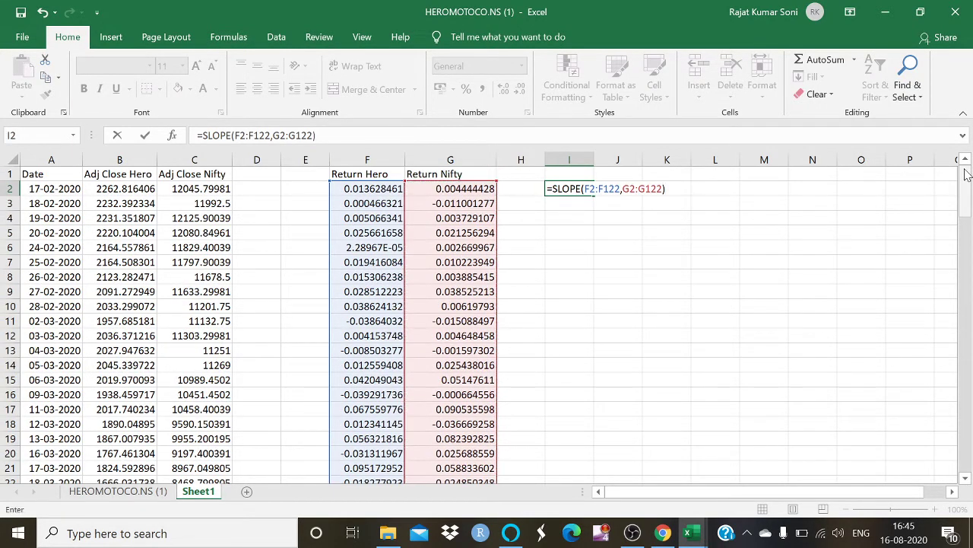
key("Return")
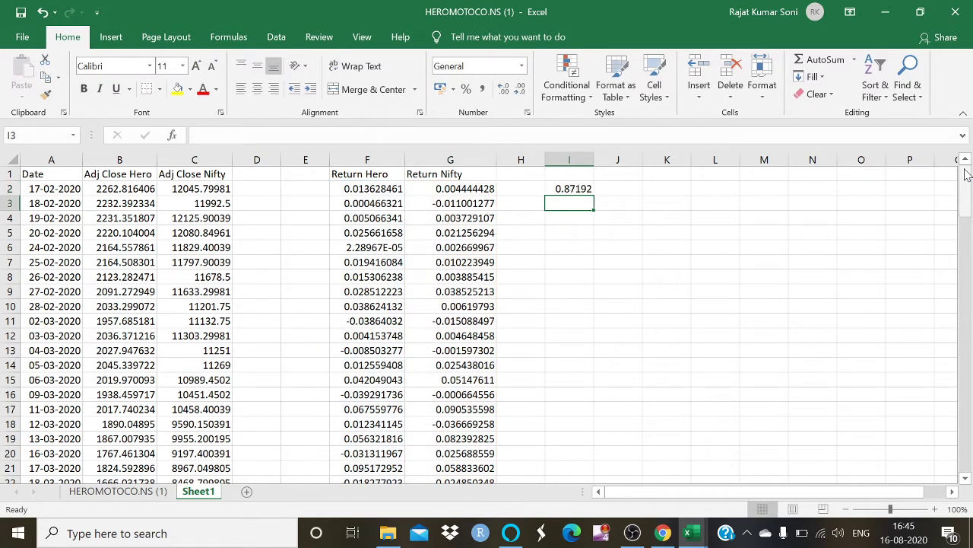
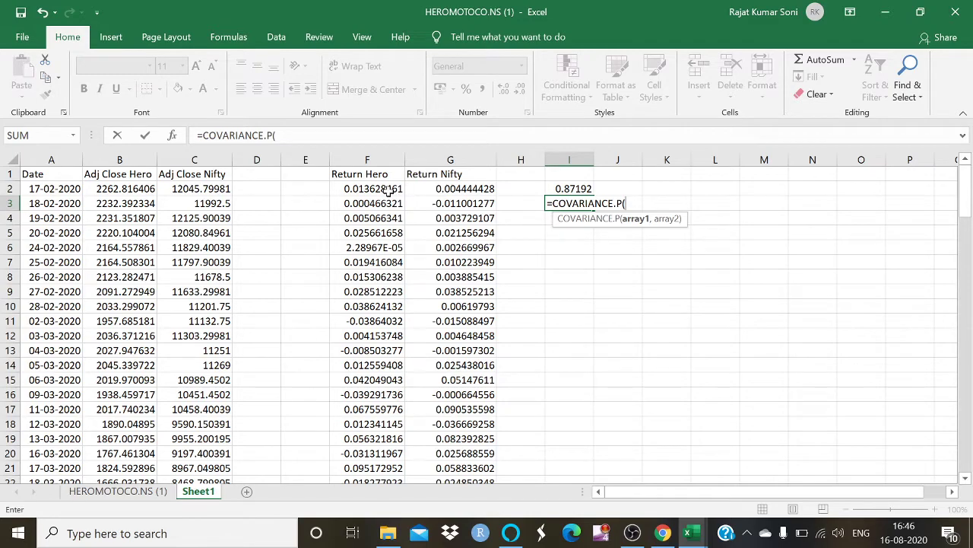
- Supply the Hero returns F2:F122 and Nifty returns G2:G122 as the two arrays of COVARIANCE.P in I3
left_click_drag(389, 189, 392, 455)
left_click_drag(966, 449, 966, 448)
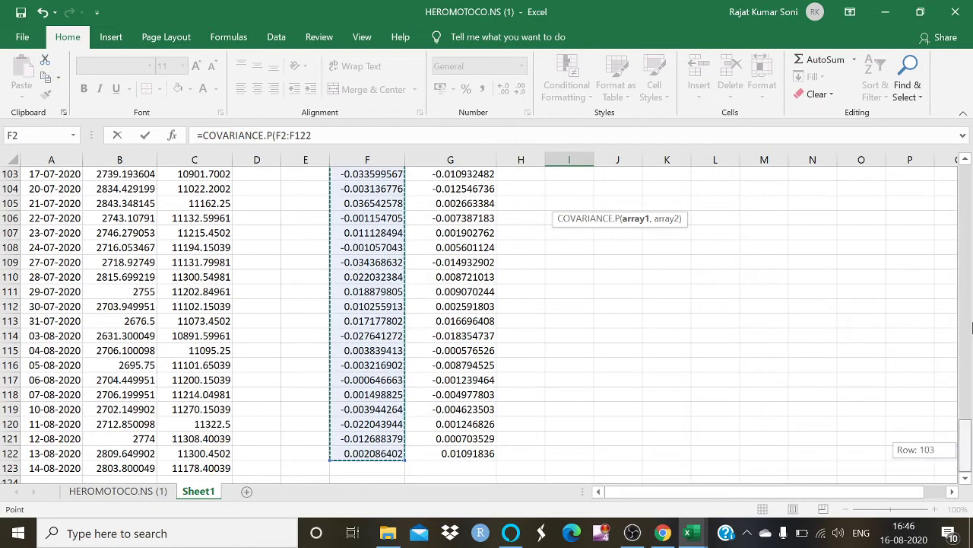
left_click_drag(964, 183, 965, 179)
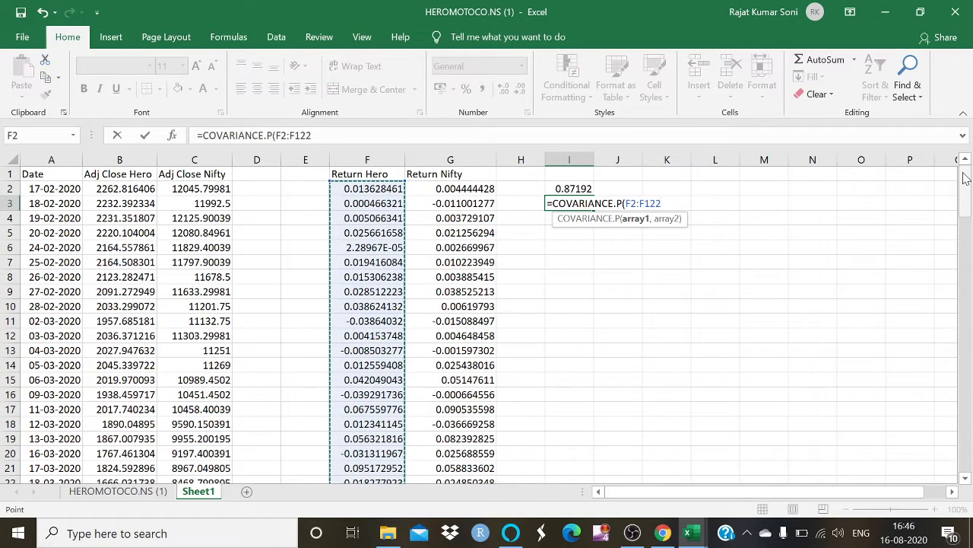
type(",")
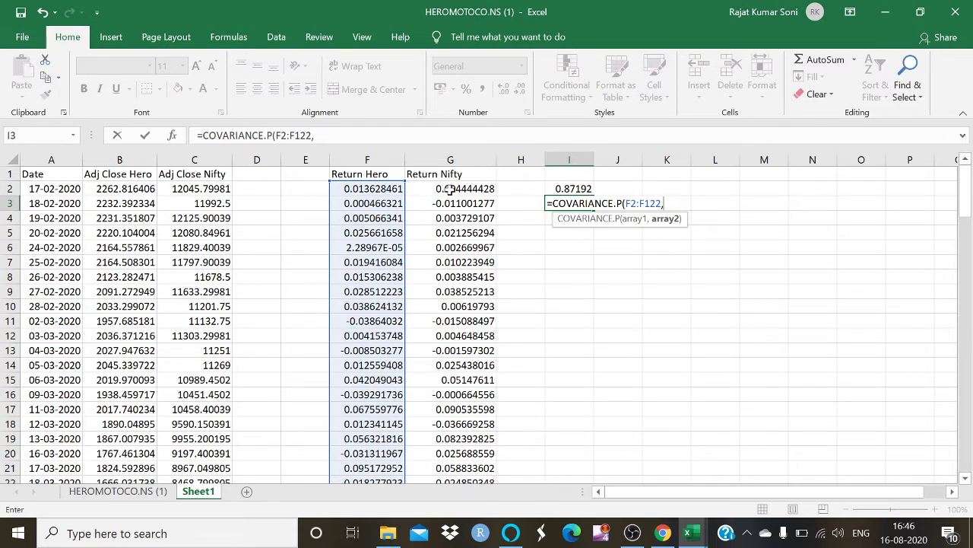
left_click_drag(451, 188, 447, 438)
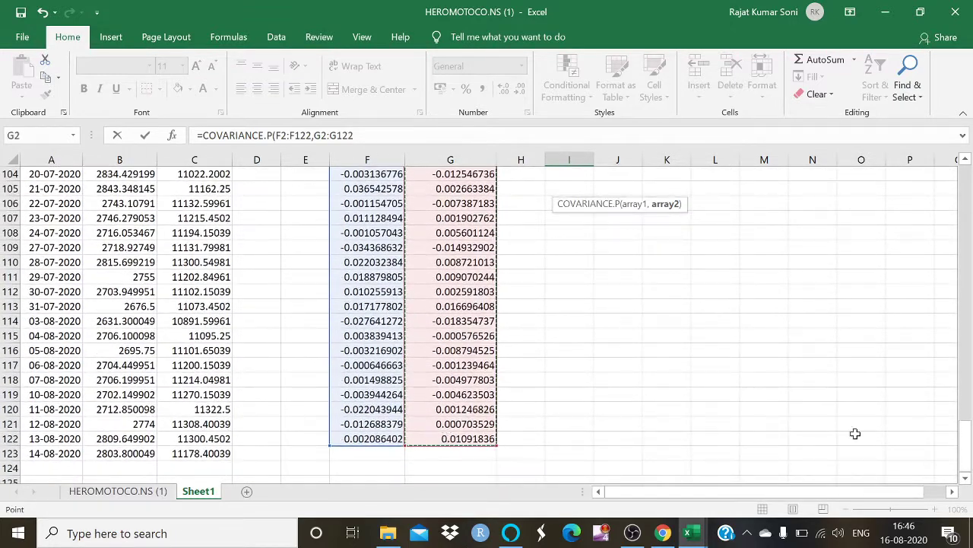
left_click(964, 445)
left_click_drag(959, 177, 961, 173)
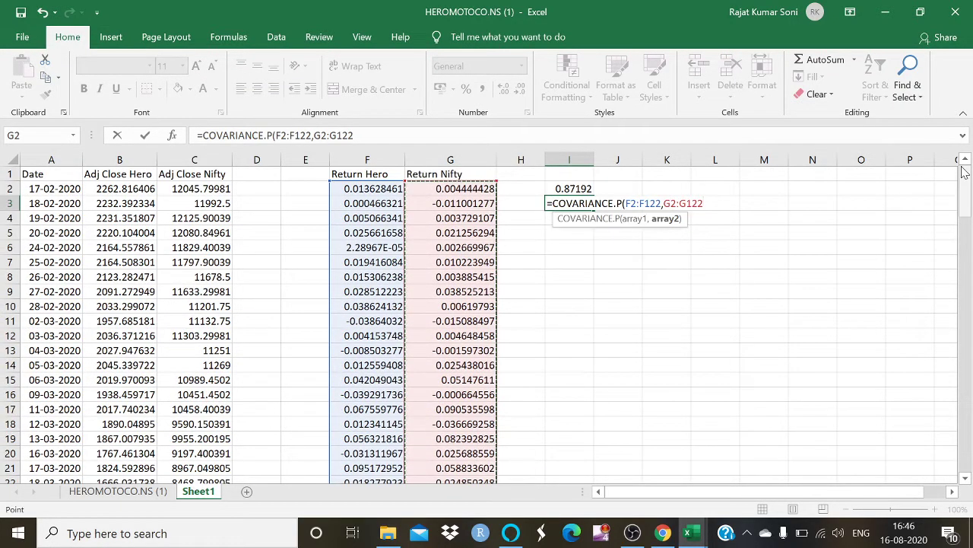
type(")")
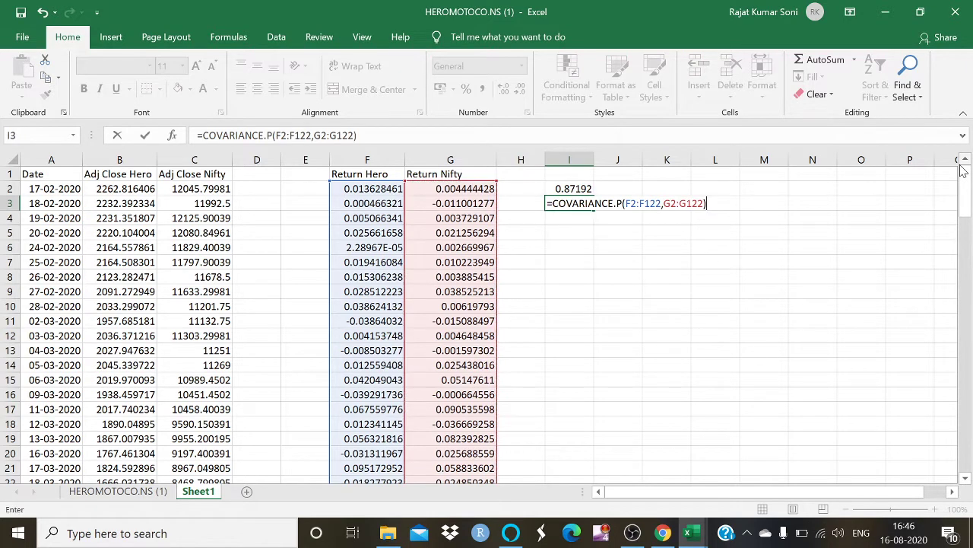
- Divide the covariance in I3 by VAR.P(G2:G122) to complete the second beta formula
type("/var")
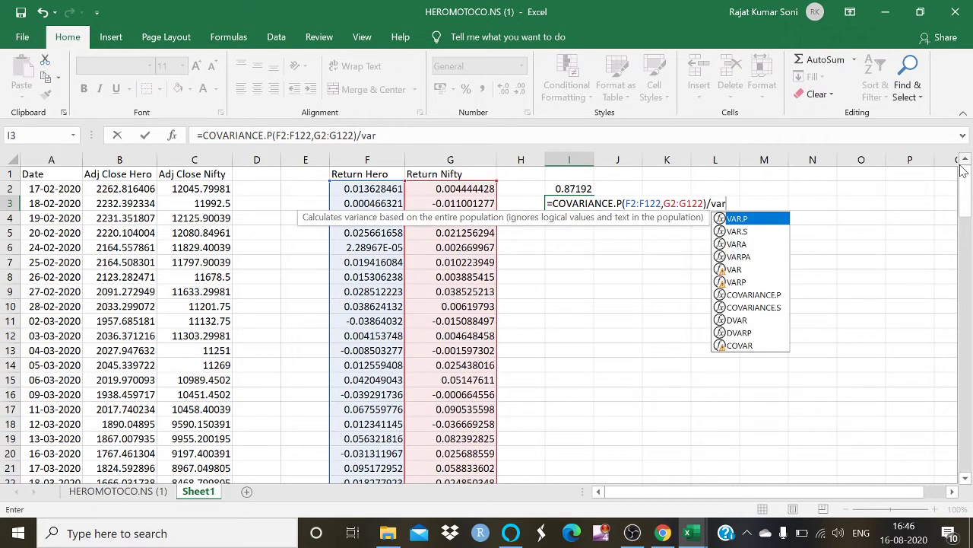
scroll(961, 170, "down", 1)
scroll(962, 170, "up", 1)
double_click(778, 221)
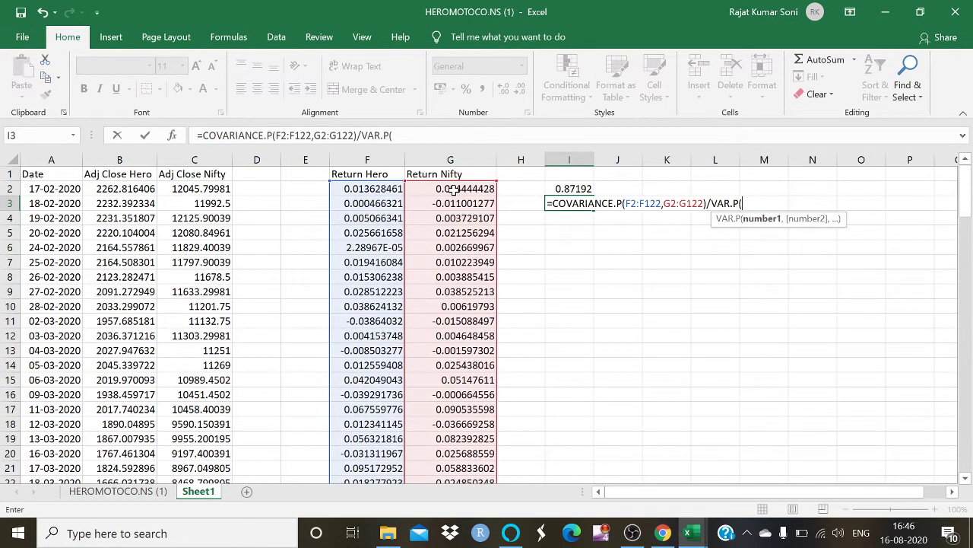
left_click_drag(453, 191, 462, 438)
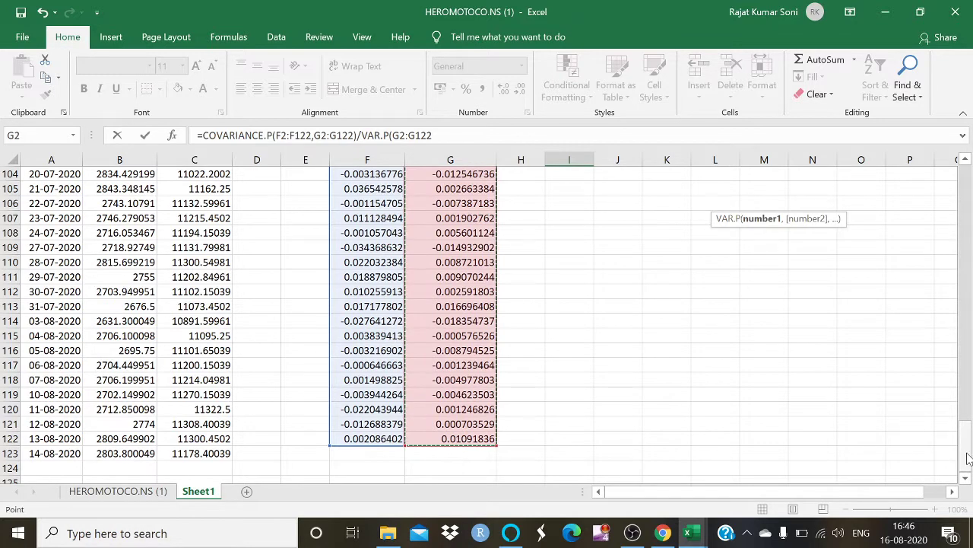
left_click_drag(966, 433, 967, 398)
left_click_drag(970, 168, 971, 167)
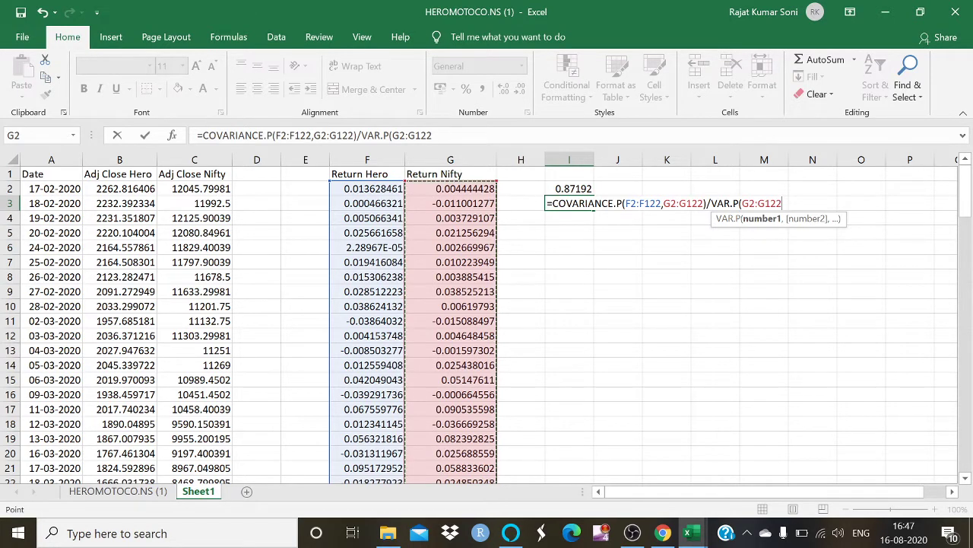
type(")")
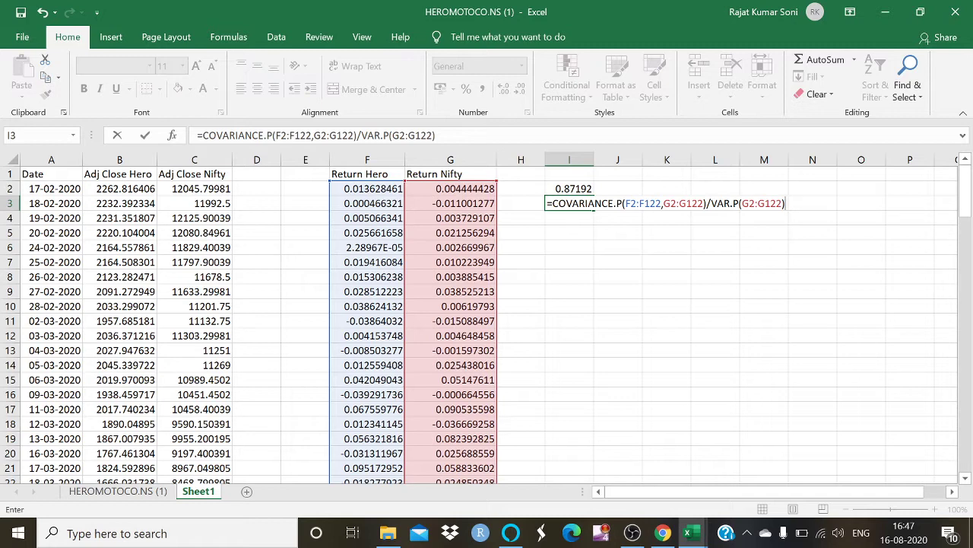
key("Return")
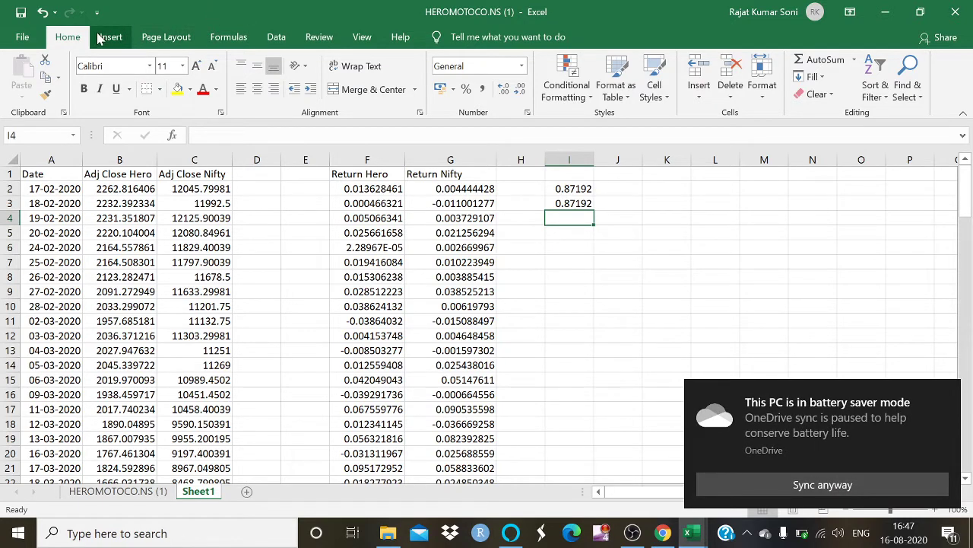
- Start a Regression from the data analysis tools with the Hero returns $F$2:$F$122 as the Y range
left_click(274, 40)
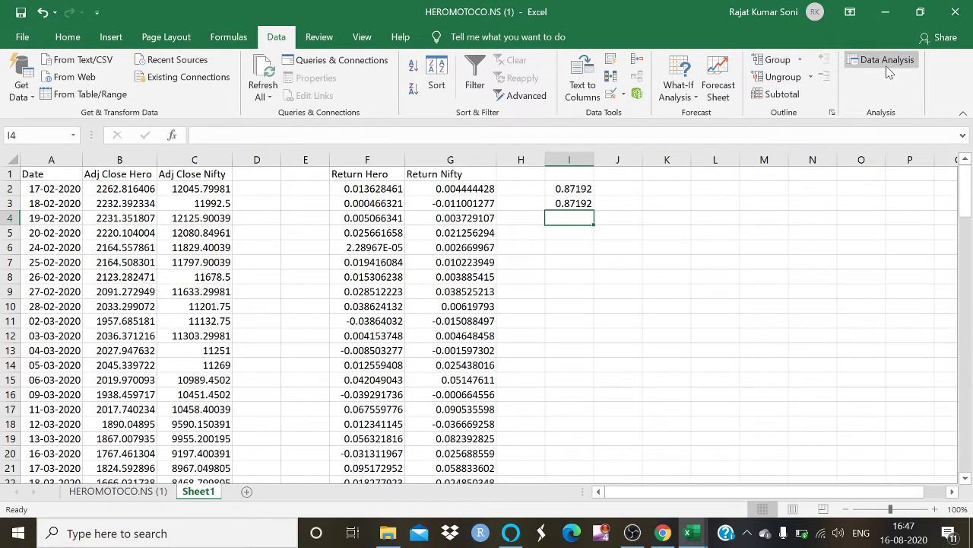
left_click(888, 67)
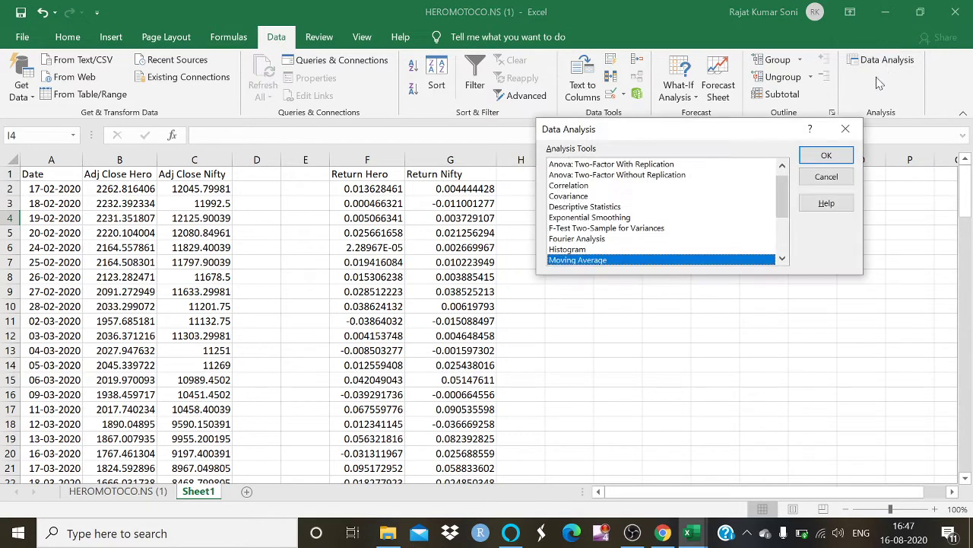
left_click_drag(786, 192, 786, 228)
left_click(567, 228)
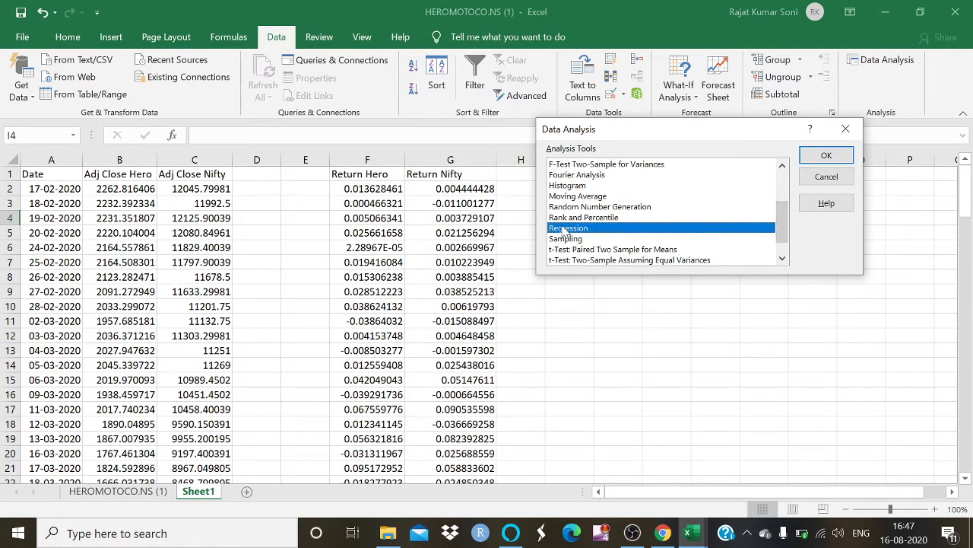
left_click(822, 156)
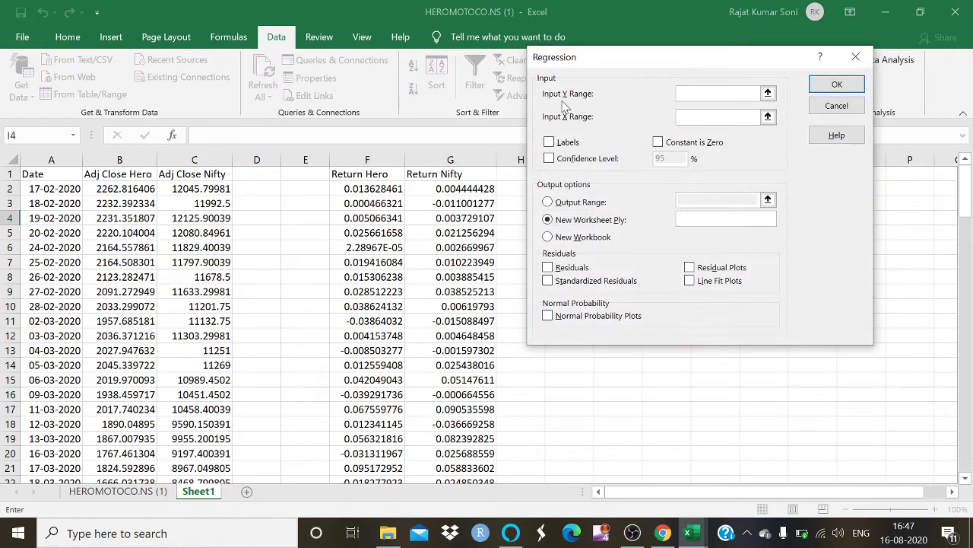
left_click(768, 93)
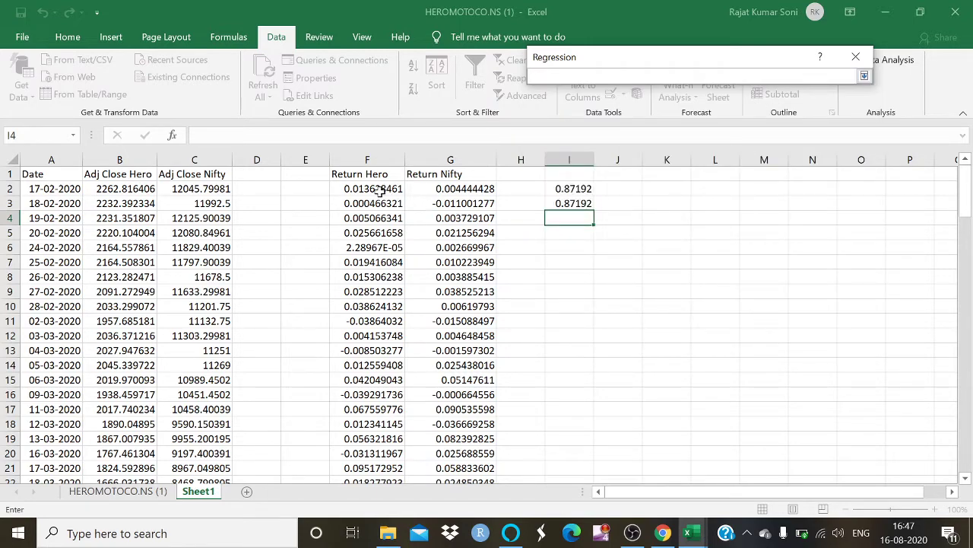
left_click_drag(378, 190, 382, 444)
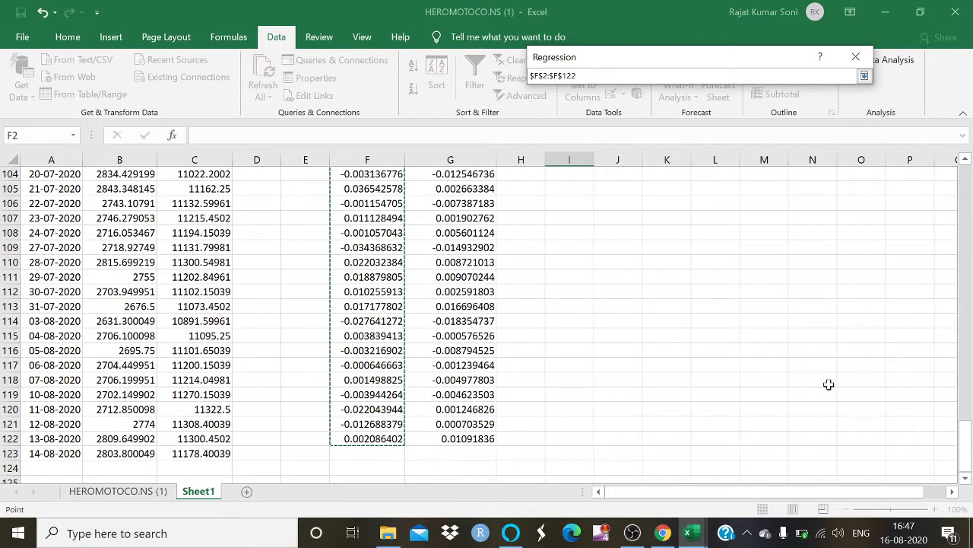
left_click_drag(965, 445, 962, 152)
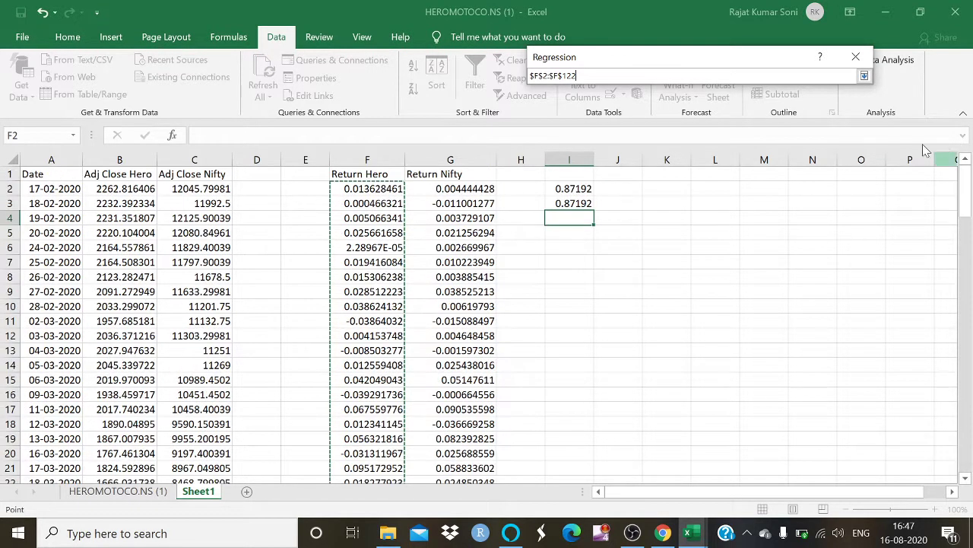
left_click(864, 76)
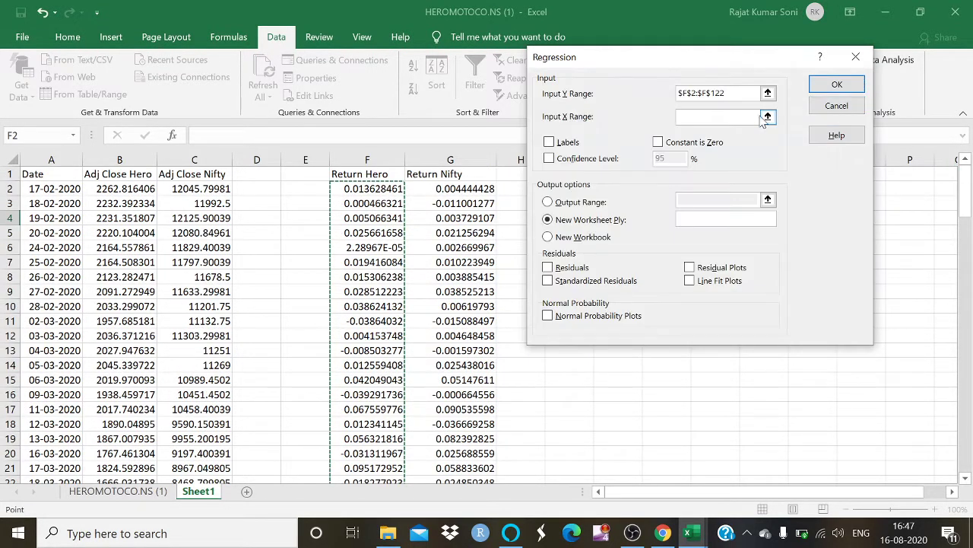
- Set the regression's X range to the Nifty returns $G$2:$G$122, include residuals, and output the results to a new worksheet
left_click(771, 118)
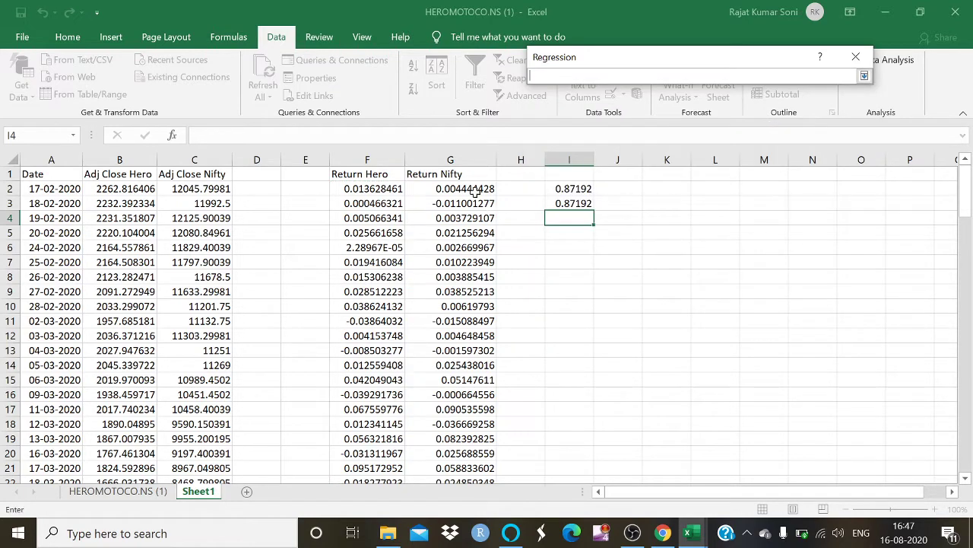
left_click_drag(475, 193, 479, 438)
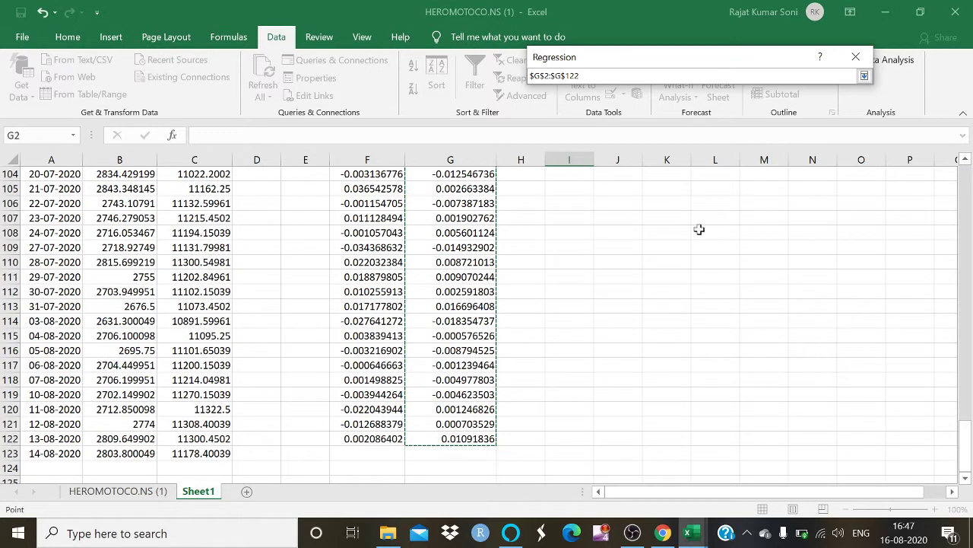
left_click(864, 76)
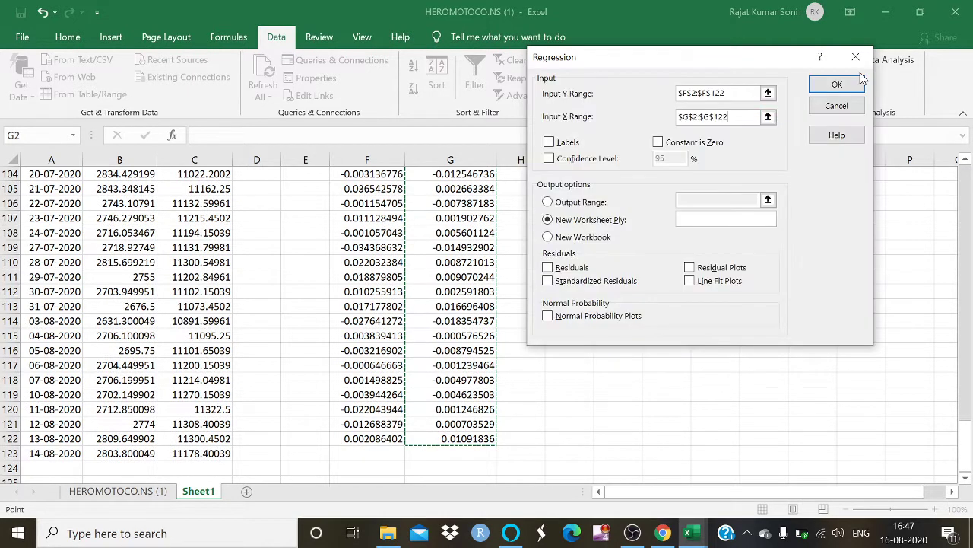
left_click(547, 267)
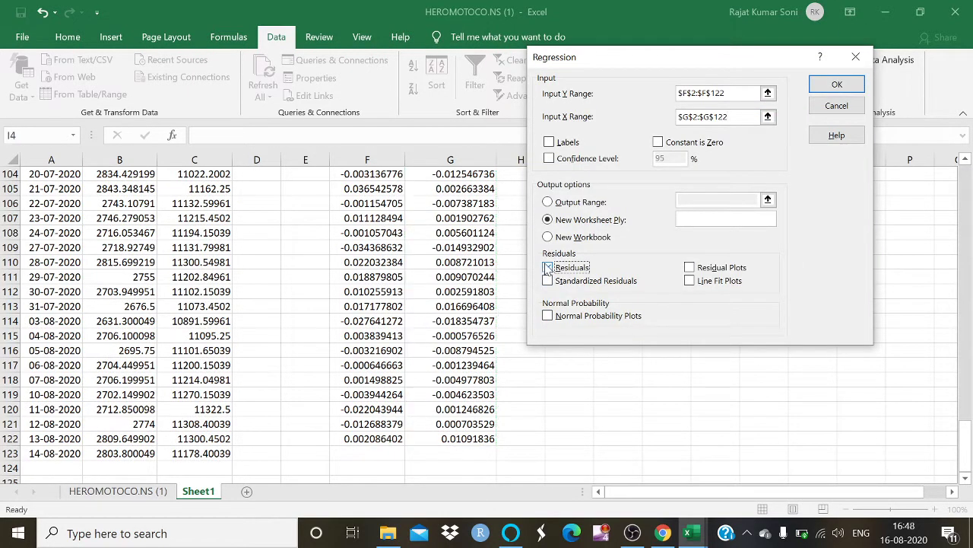
left_click(826, 88)
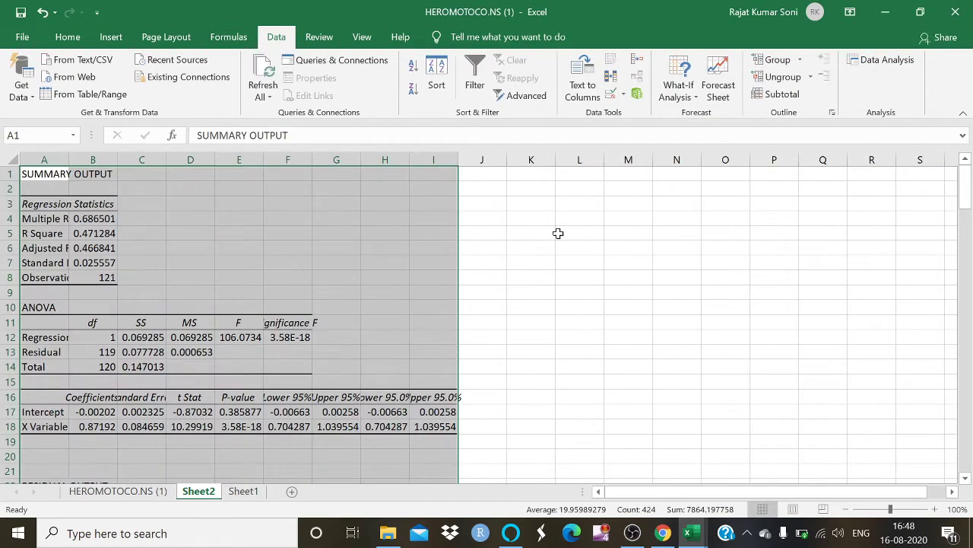
- Widen column B of the regression output to show the X Variable coefficient in full, and return to the beta values on Sheet1
left_click(92, 421)
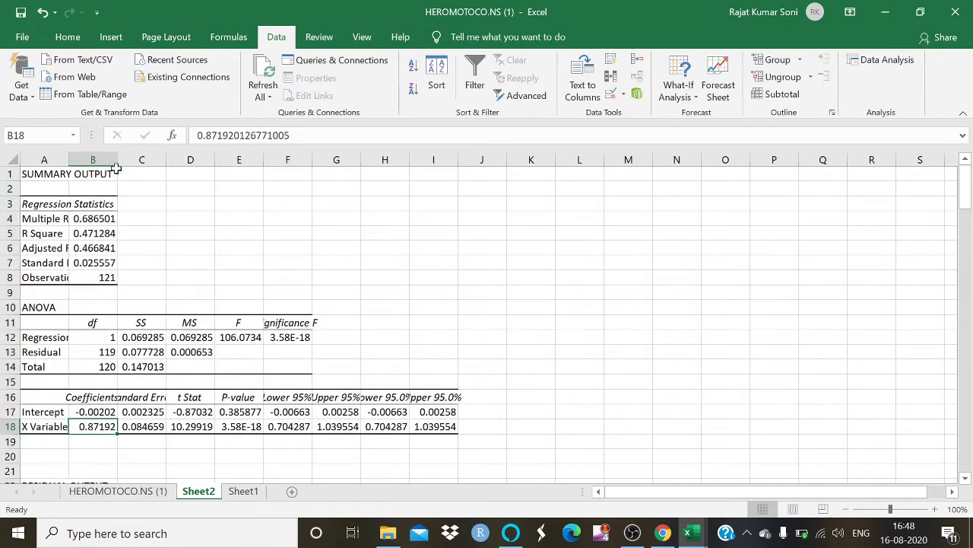
left_click_drag(116, 159, 157, 178)
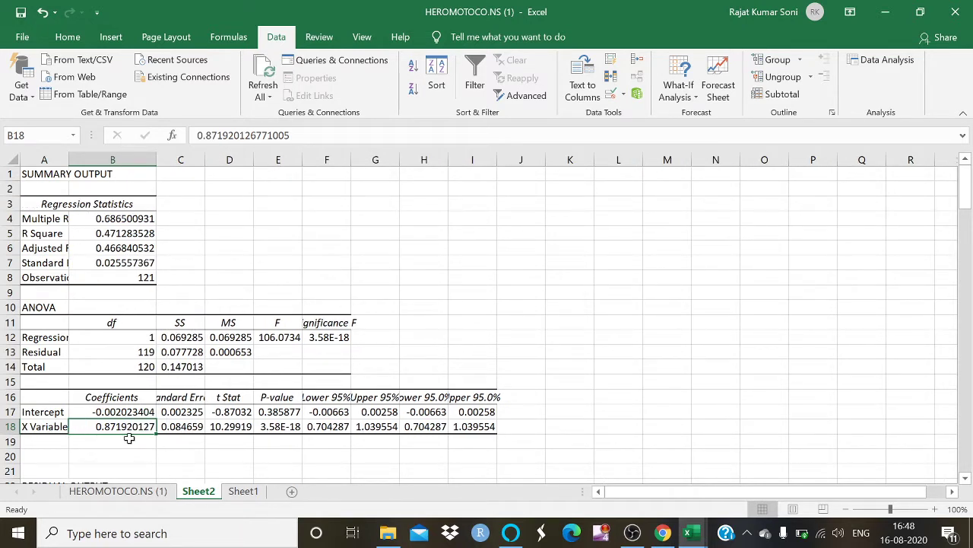
left_click(244, 490)
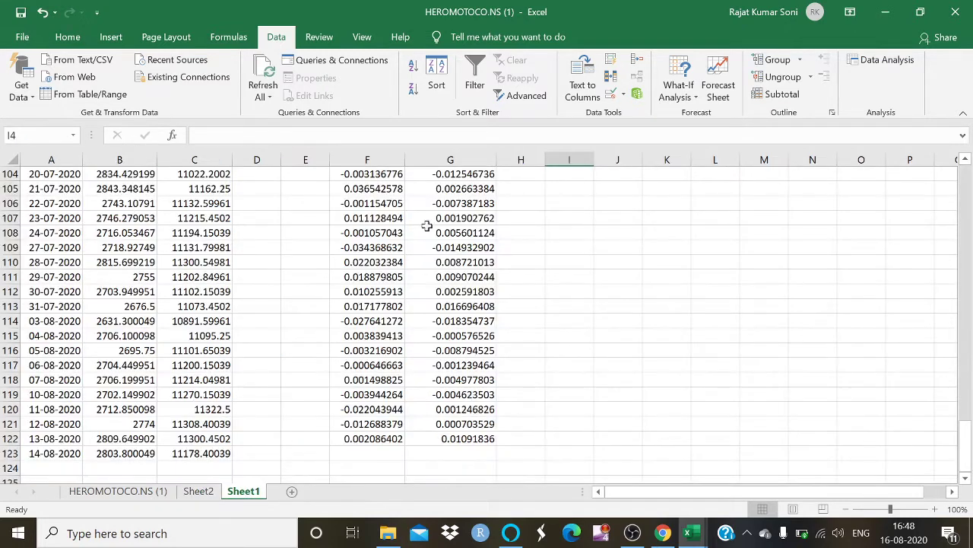
scroll(577, 237, "up", 20)
scroll(576, 237, "up", 9)
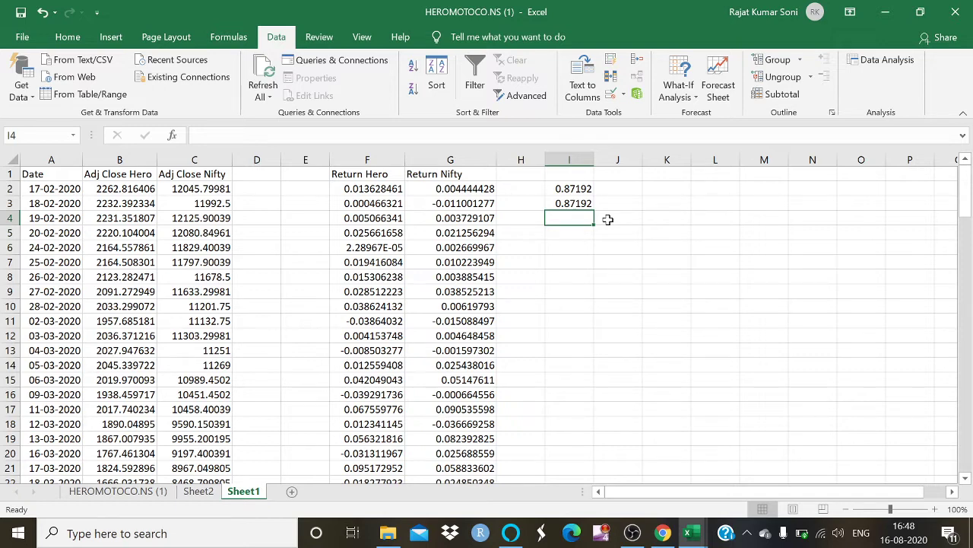
- Insert a markers-only scatter chart on Sheet1 and place it beside the return columns, below the beta values
left_click(128, 42)
left_click(423, 94)
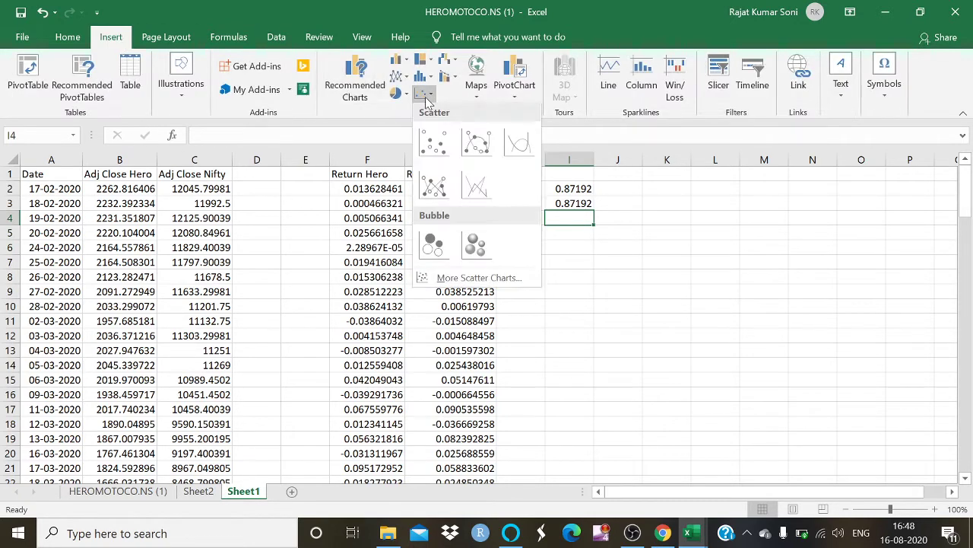
left_click(448, 149)
left_click_drag(532, 250, 760, 241)
right_click(698, 286)
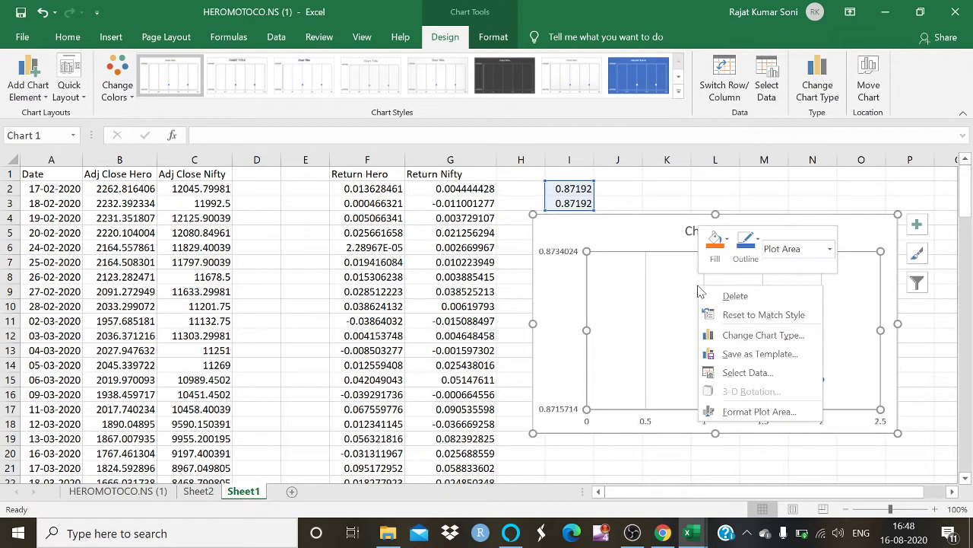
left_click(644, 320)
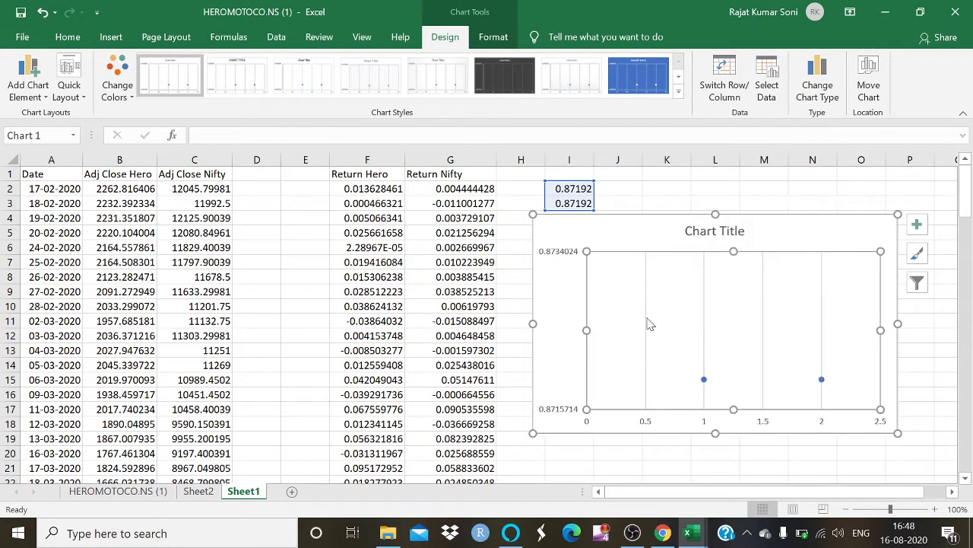
right_click(657, 327)
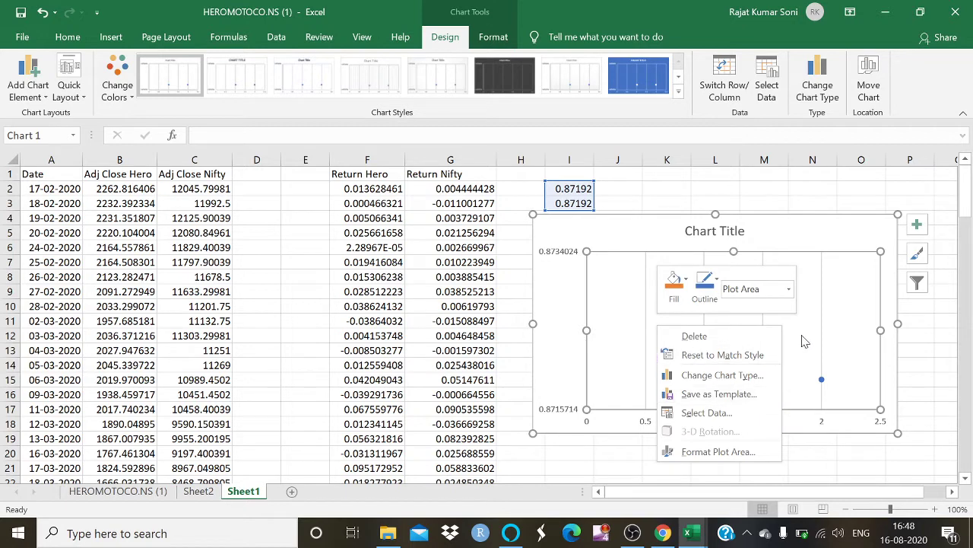
left_click(801, 335)
right_click(665, 325)
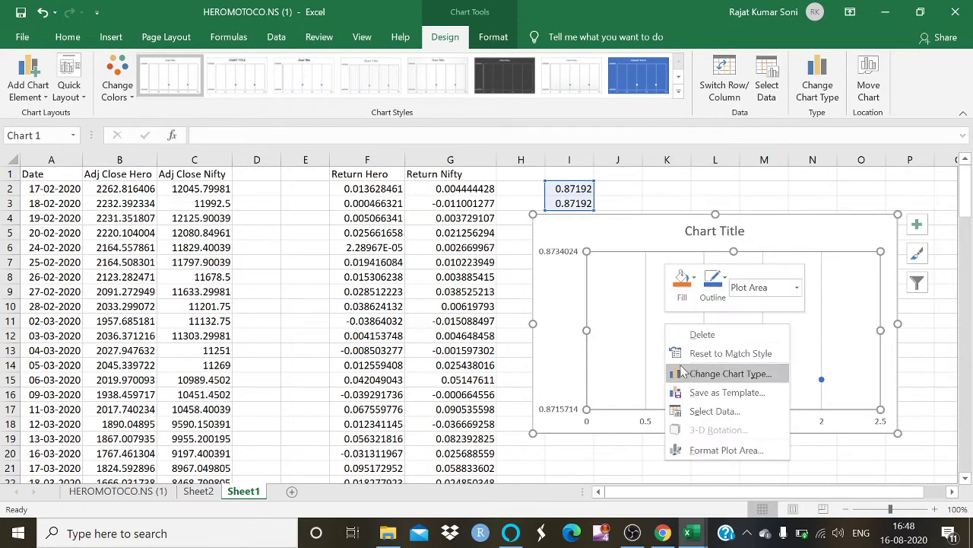
left_click(531, 308)
left_click(556, 295)
right_click(557, 292)
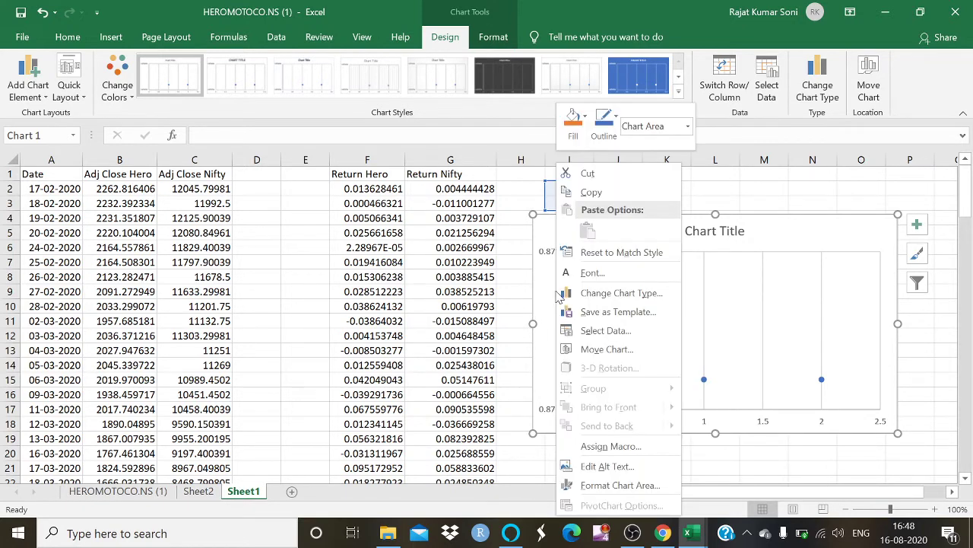
left_click(748, 293)
- Add a series named Beta to the scatter chart's data source, with the Nifty returns $G$2:$G$122 as its X values
right_click(749, 287)
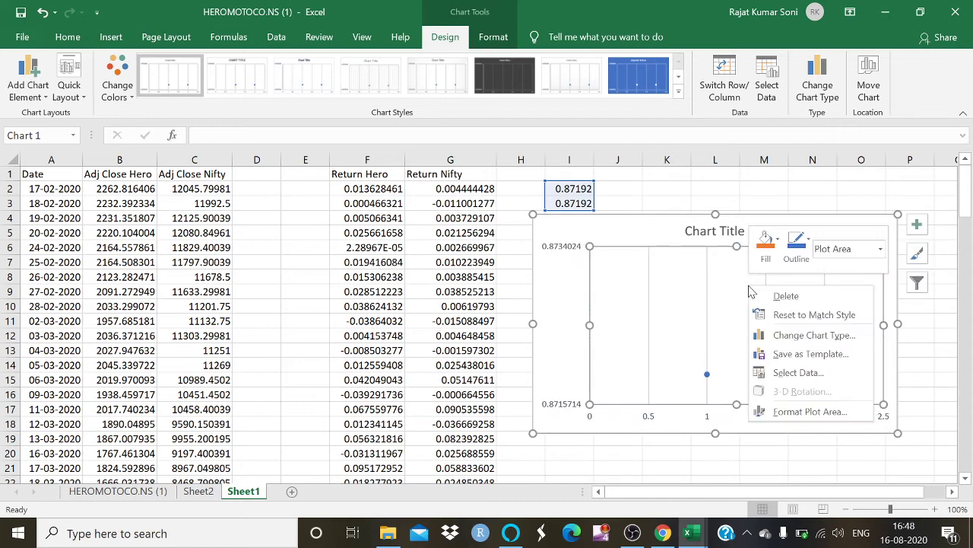
left_click(795, 372)
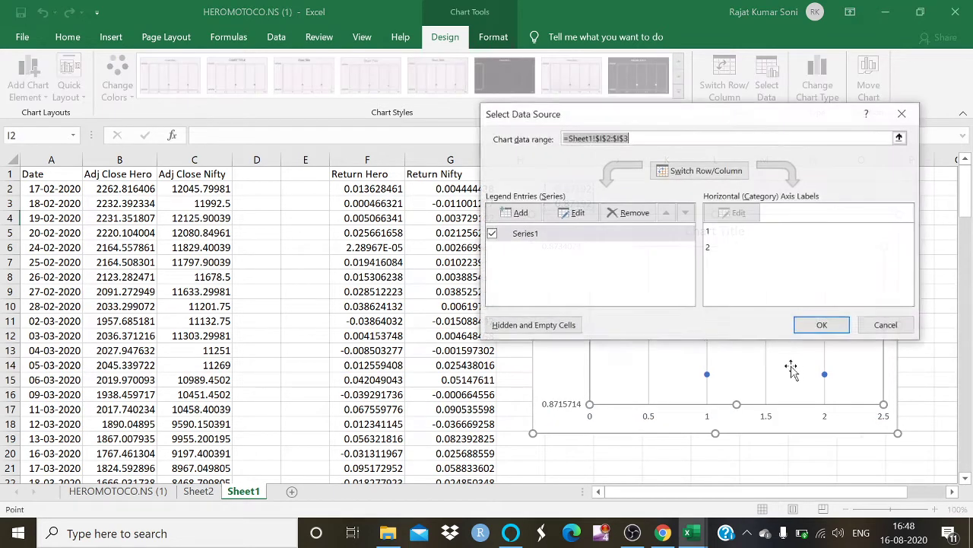
left_click(520, 212)
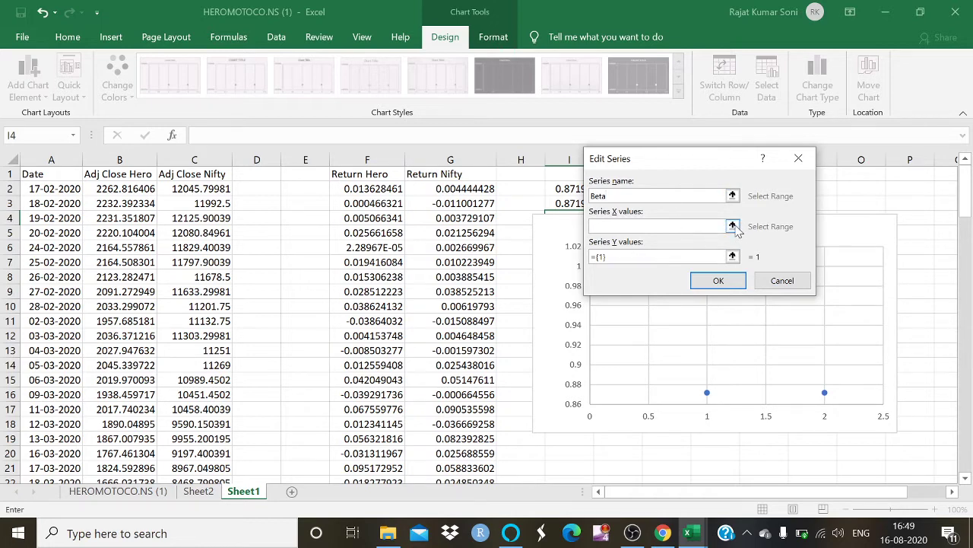
left_click(732, 226)
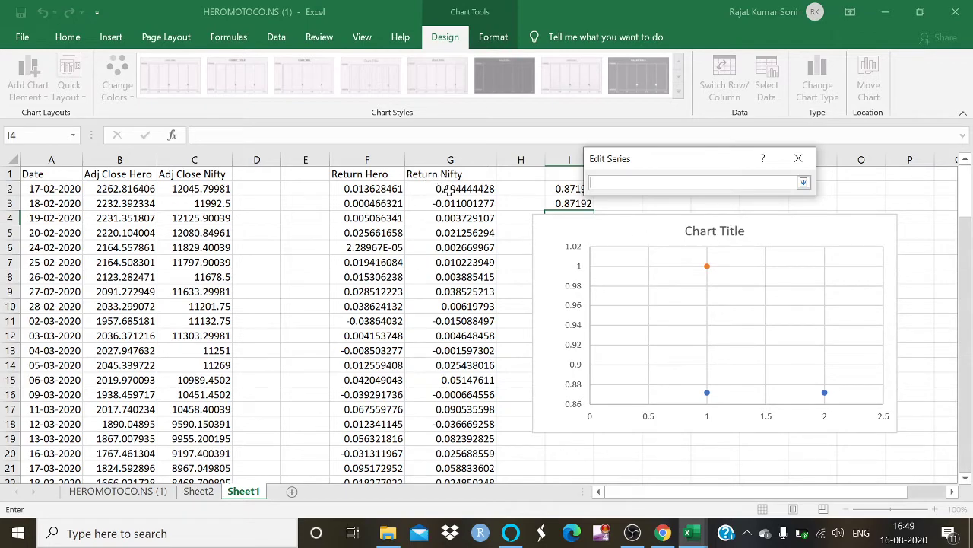
left_click_drag(449, 188, 459, 438)
left_click_drag(965, 453, 967, 178)
left_click(803, 183)
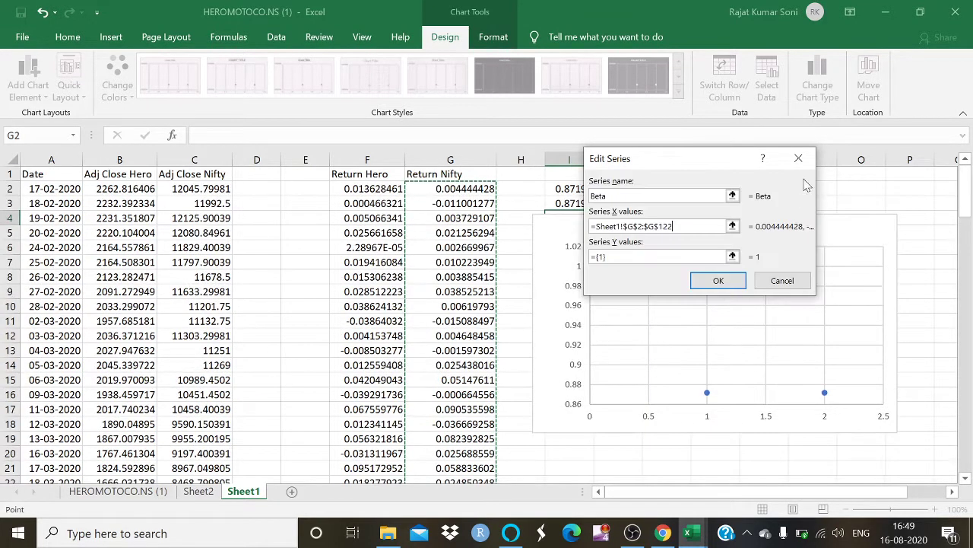
- Set the Beta series' Y values to the Hero returns $F$2:$F$122 and accept the series
left_click(733, 257)
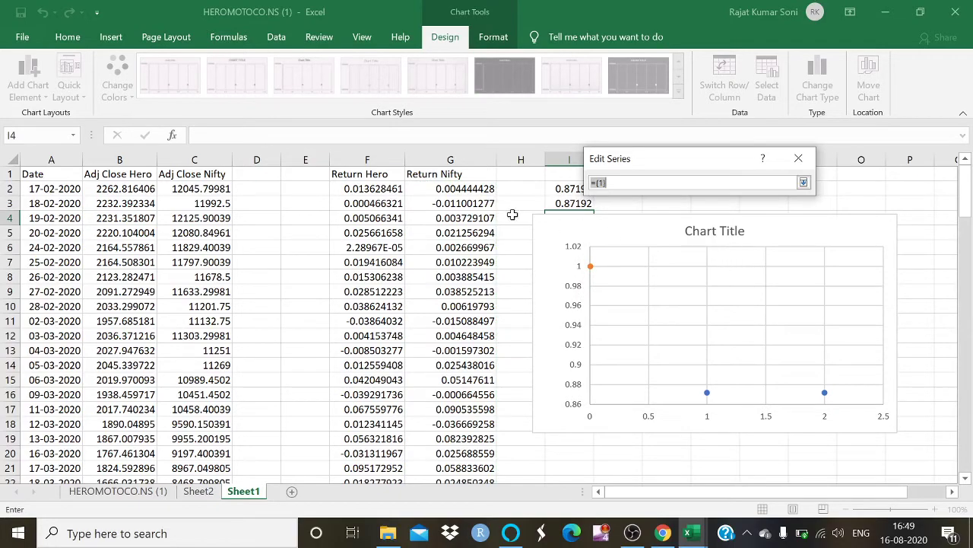
left_click_drag(366, 189, 373, 452)
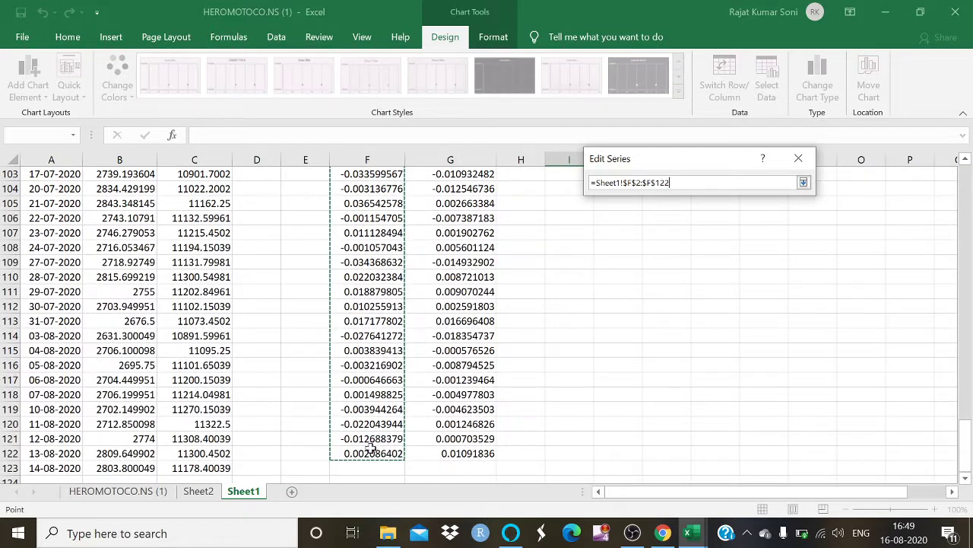
left_click(803, 183)
left_click(735, 283)
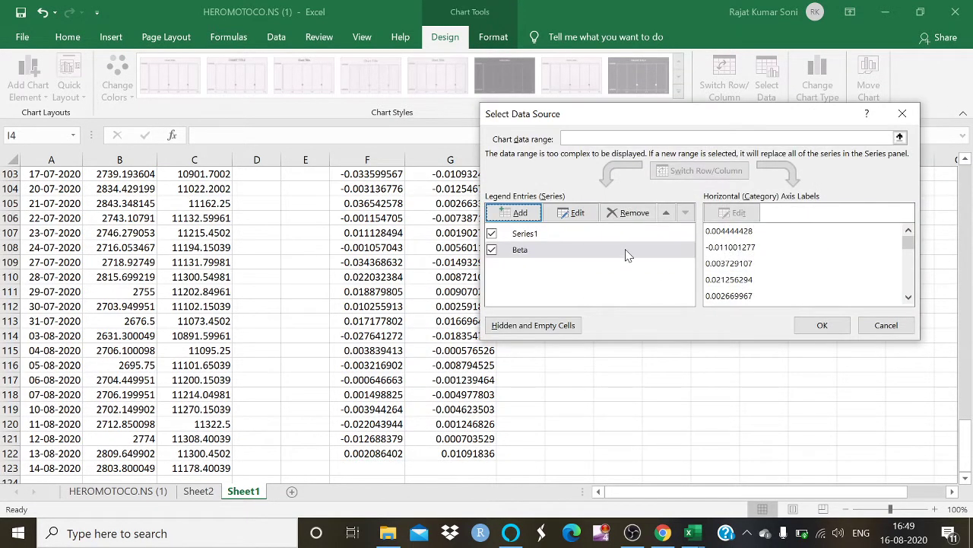
- Remove Series1 from the chart's data source, accept the changes, and return to the chart near the start of Sheet1
left_click(624, 233)
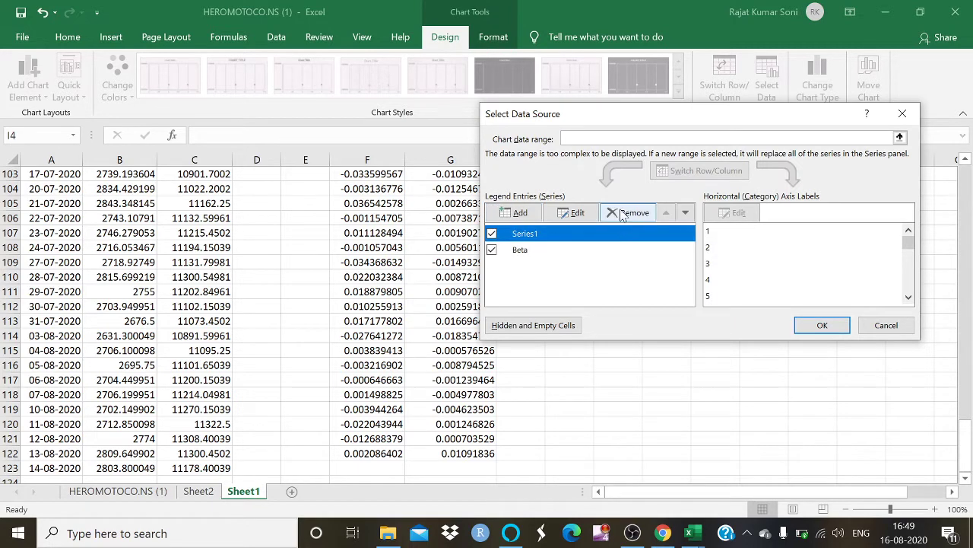
left_click(628, 213)
left_click(815, 326)
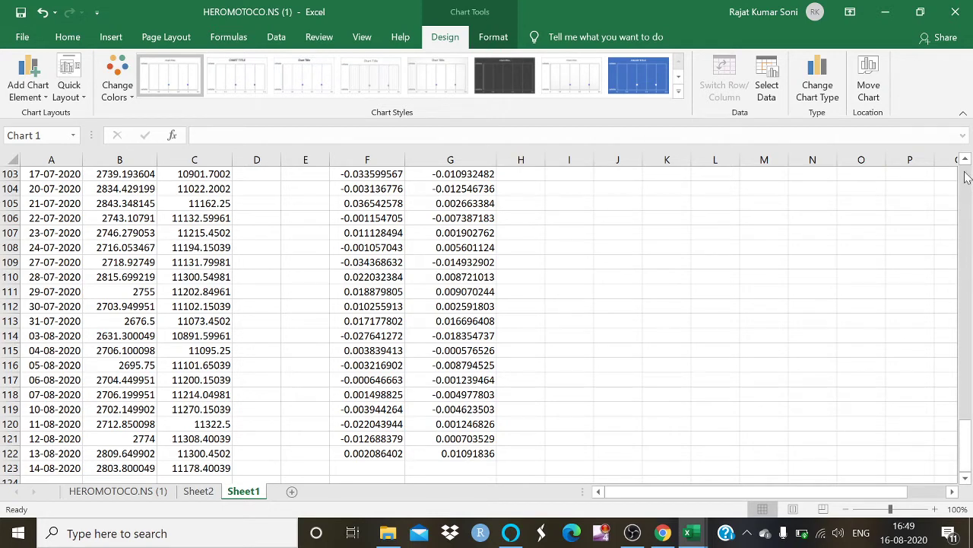
left_click_drag(965, 432, 964, 432)
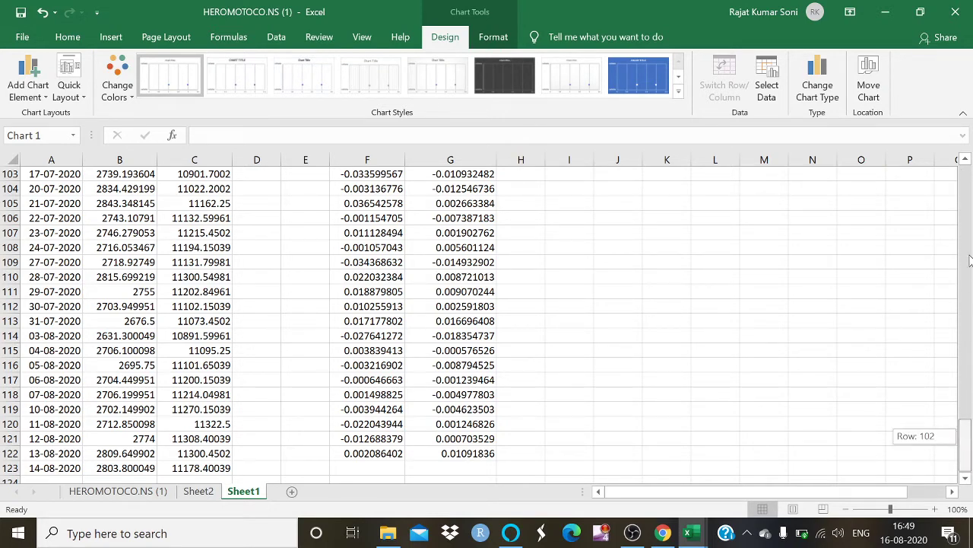
left_click_drag(970, 261, 966, 173)
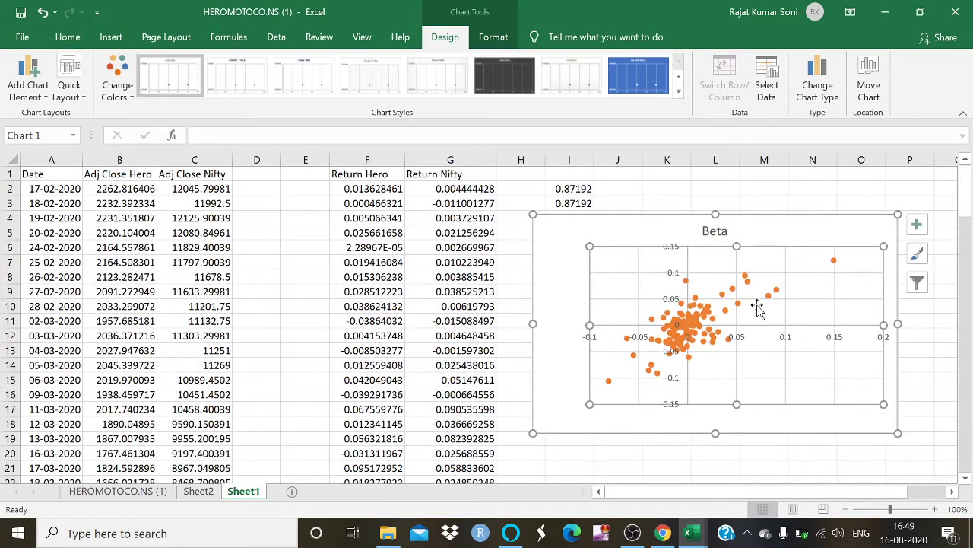
- Add a linear trendline to the Beta scatter points and display its equation and R-squared value on the chart
left_click(685, 336)
right_click(689, 339)
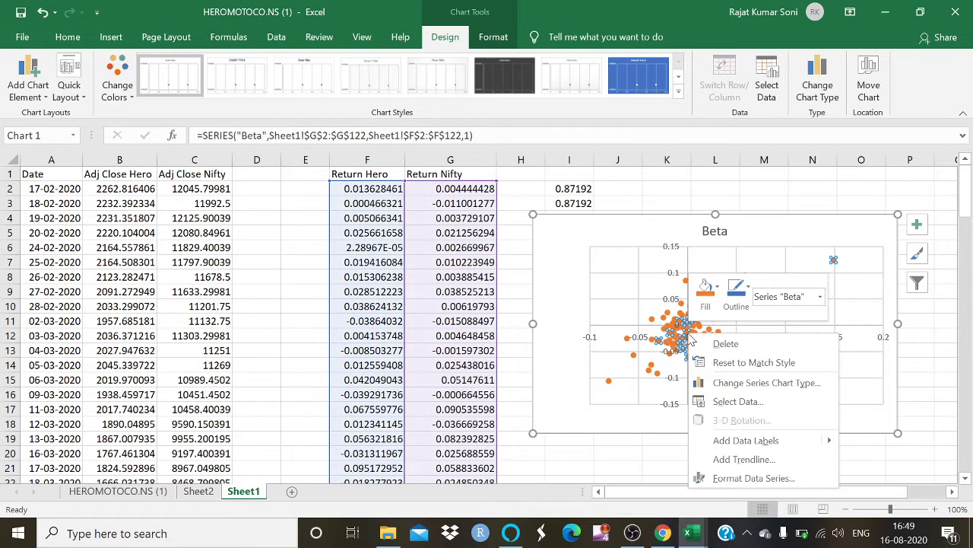
left_click(742, 459)
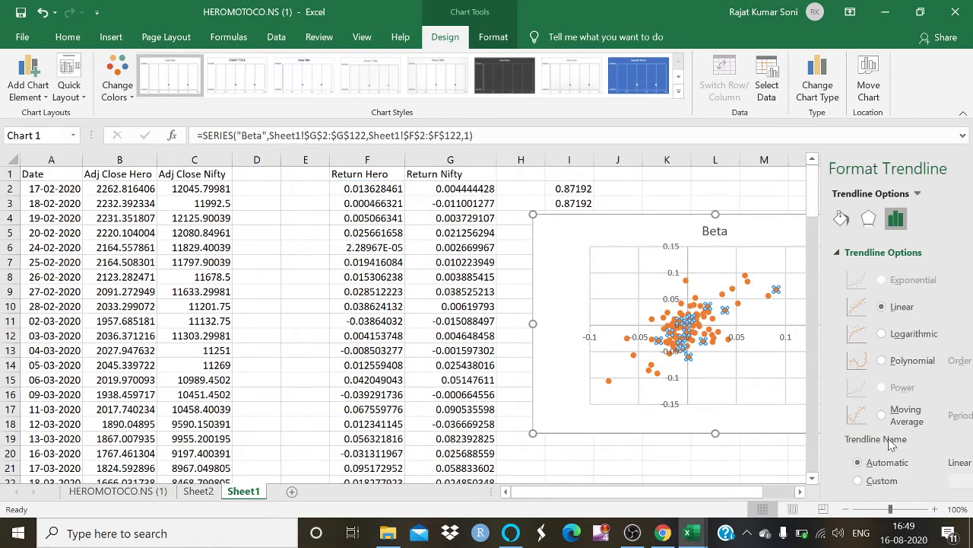
scroll(886, 437, "down", 3)
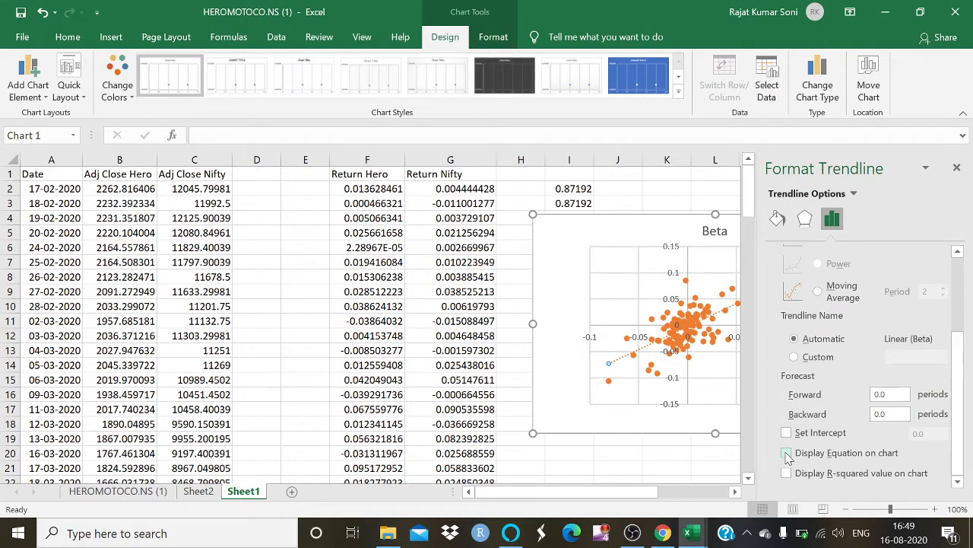
left_click(787, 453)
left_click(787, 473)
left_click(958, 168)
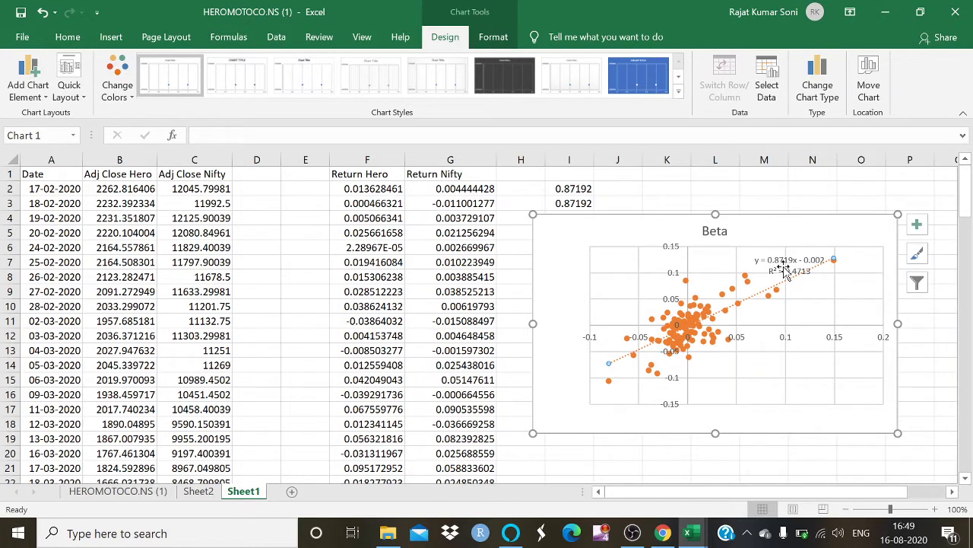
- Move the trendline equation label to the chart's upper-left corner and apply the dark-background chart style with glowing markers
left_click_drag(783, 267, 593, 223)
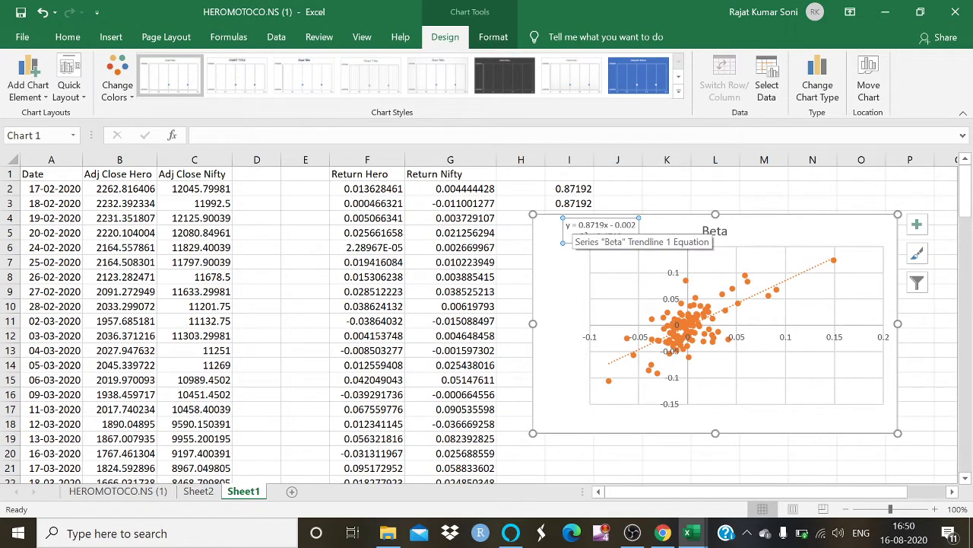
left_click(579, 225)
left_click_drag(580, 225, 601, 225)
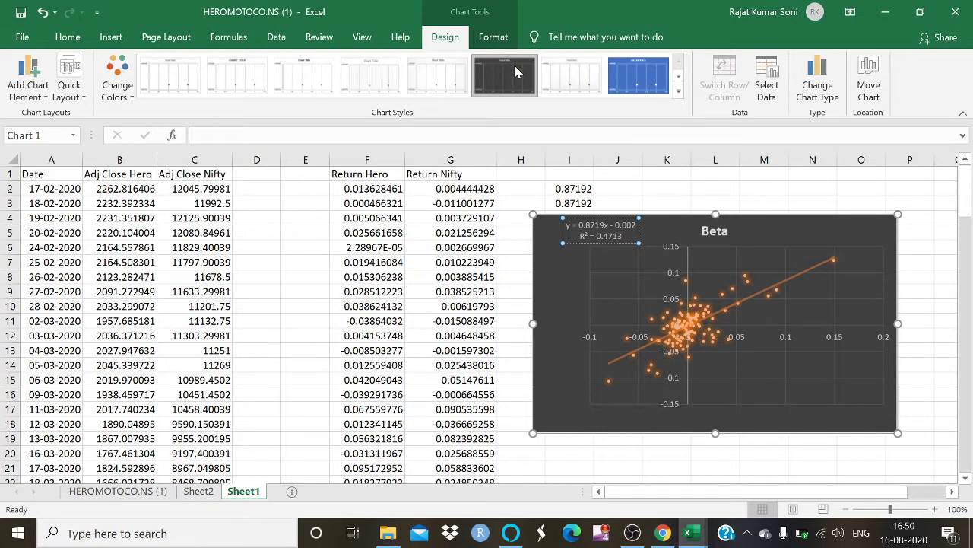
left_click(522, 70)
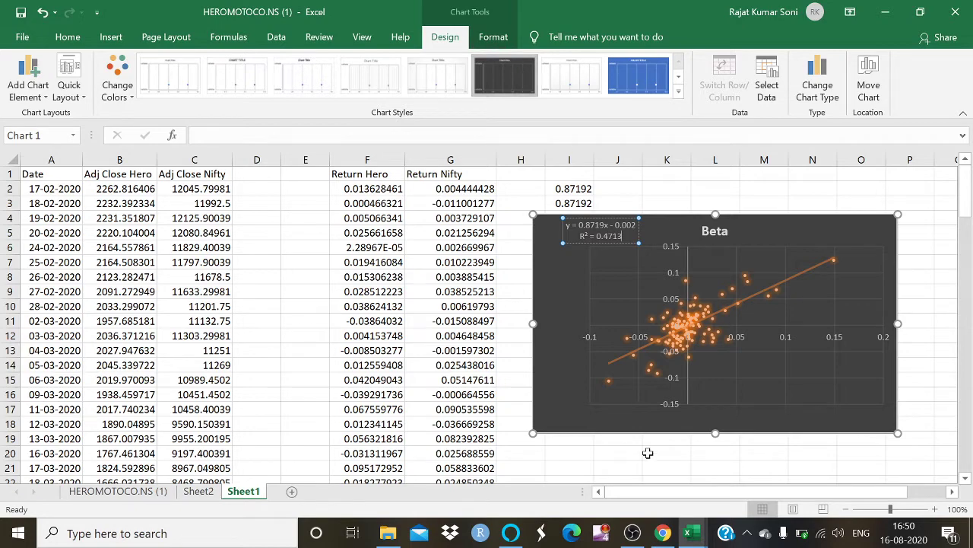